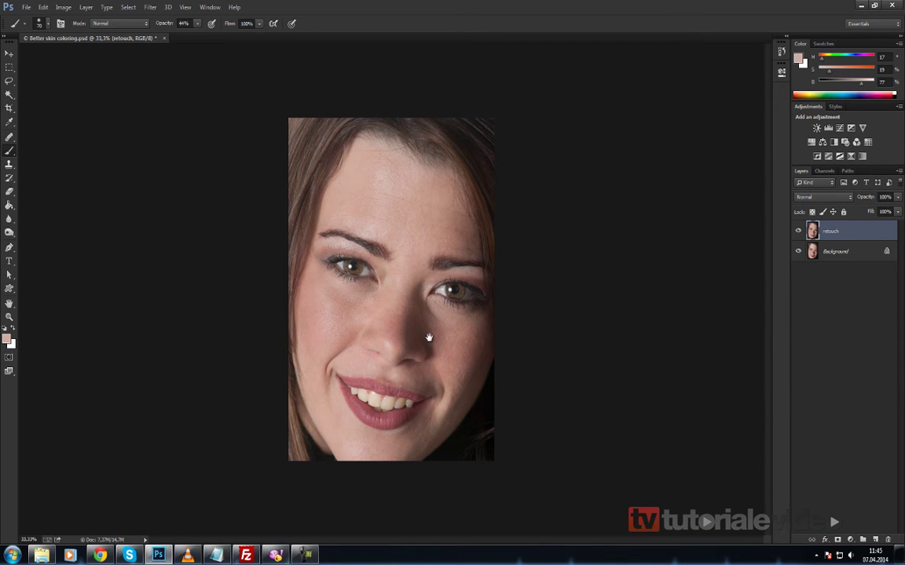
Compare the retouch layer with the original skin by hiding and reshowing it
{"action": "scroll", "coordinate": [414, 350], "scroll_direction": "up", "scroll_amount": 1}
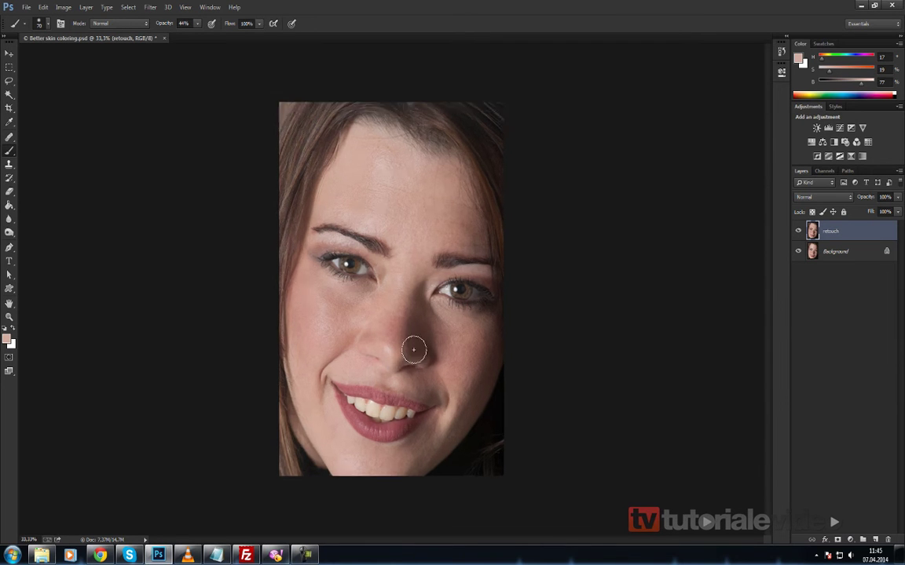
{"action": "scroll", "coordinate": [414, 345], "scroll_direction": "up", "scroll_amount": 2}
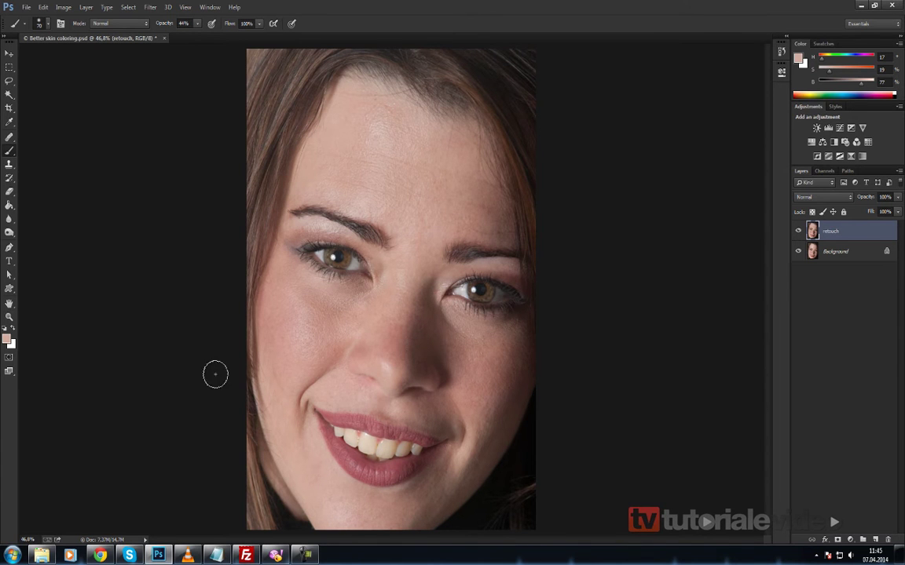
{"action": "left_click", "coordinate": [798, 231]}
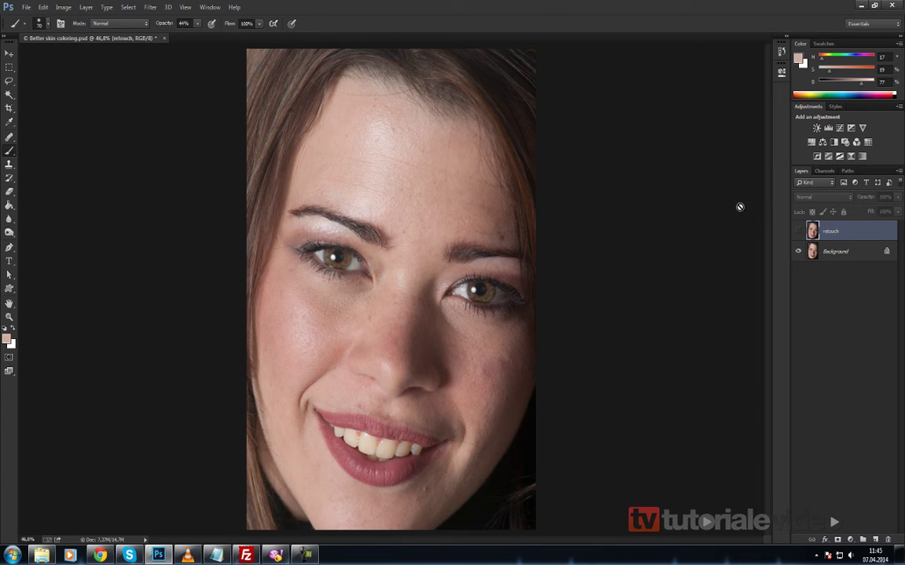
{"action": "left_click", "coordinate": [799, 231]}
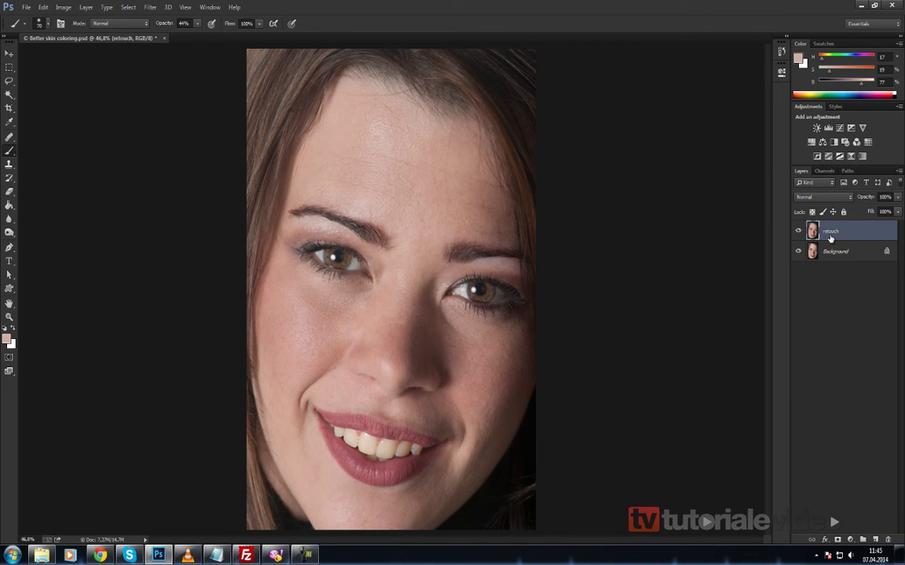
Duplicate the retouch layer and rename the copy 'blur'
{"action": "key", "text": "ctrl+j"}
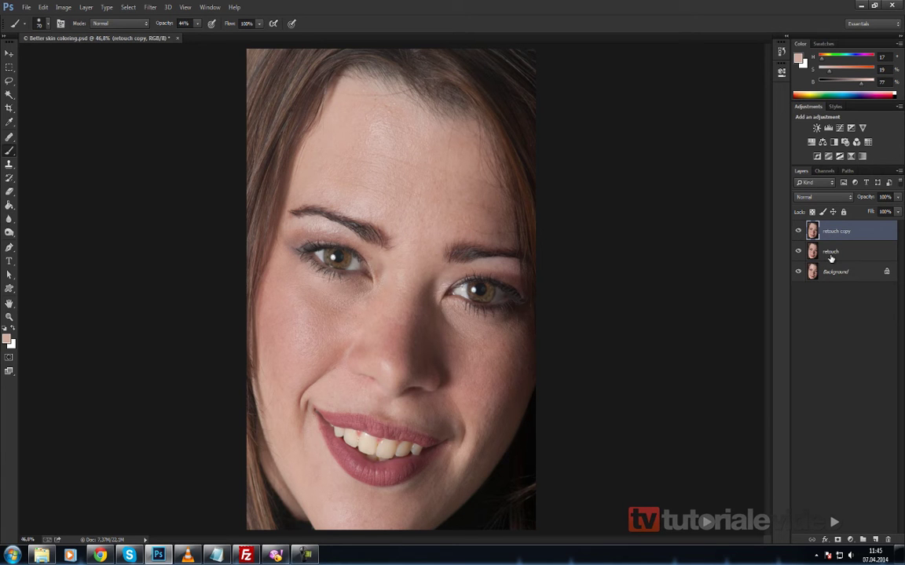
{"action": "double_click", "coordinate": [851, 233]}
{"action": "type", "text": "bl"}
{"action": "left_click", "coordinate": [837, 342]}
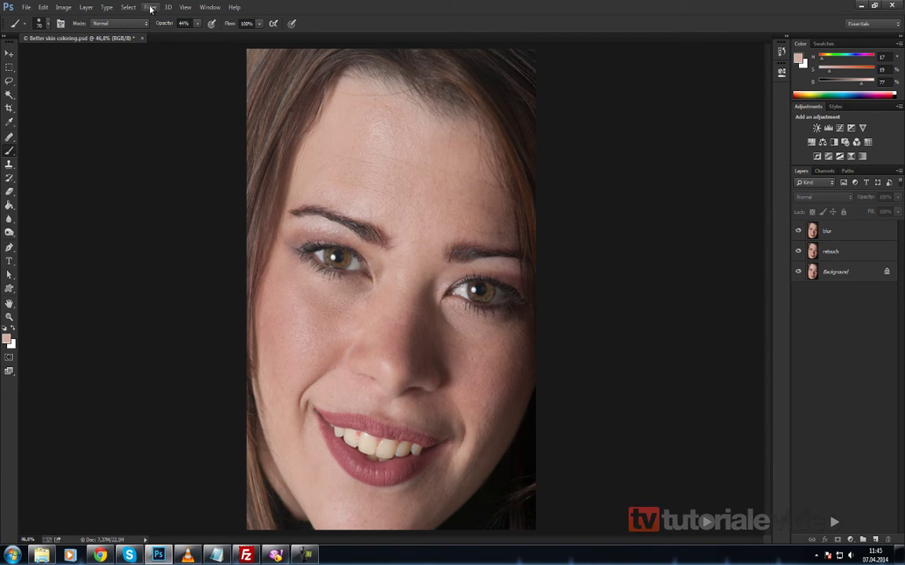
Make the blur layer active and bring up the Filter menu
{"action": "left_click", "coordinate": [151, 9]}
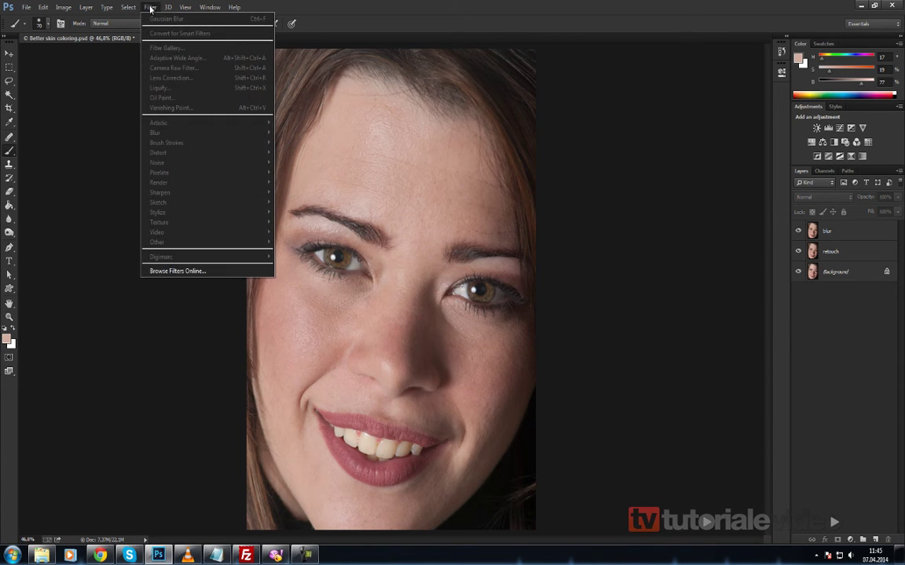
{"action": "left_click", "coordinate": [507, 27]}
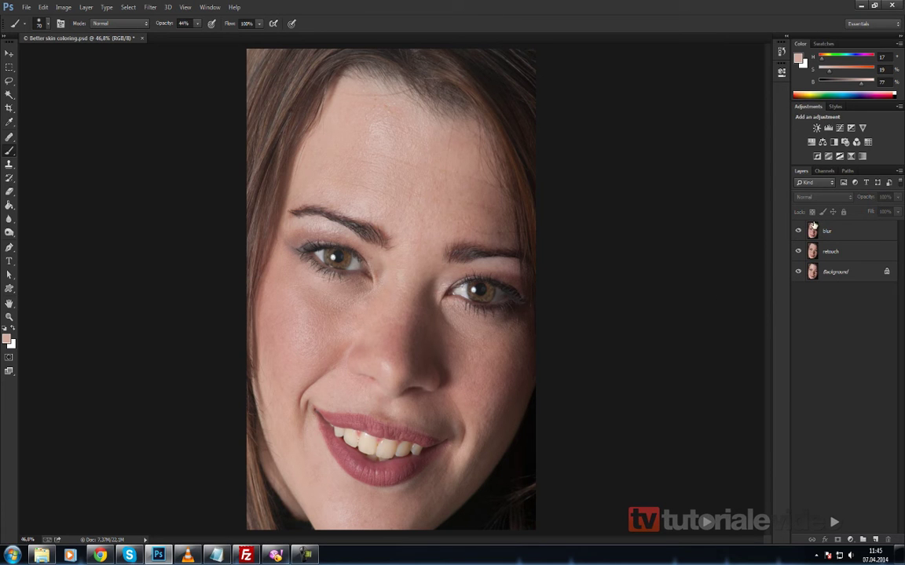
{"action": "left_click", "coordinate": [876, 233]}
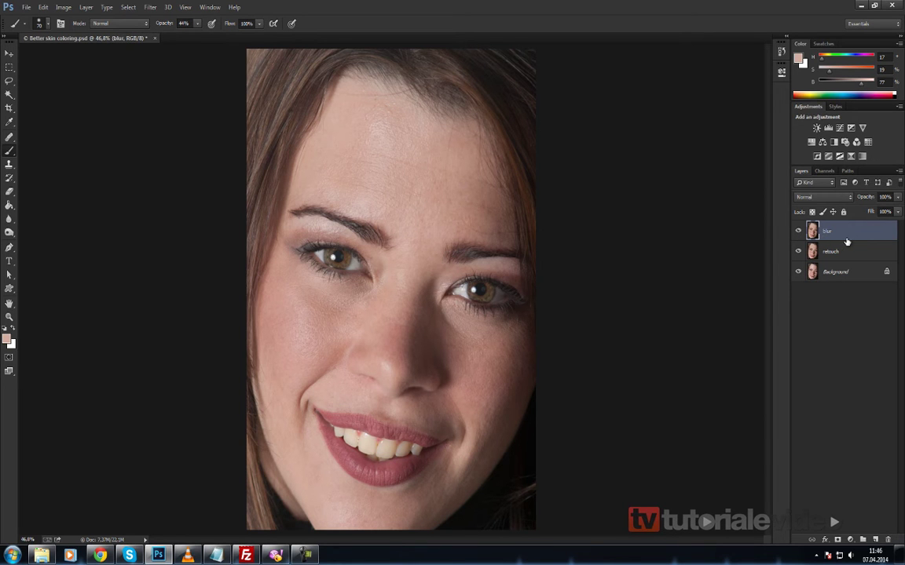
{"action": "left_click", "coordinate": [149, 7]}
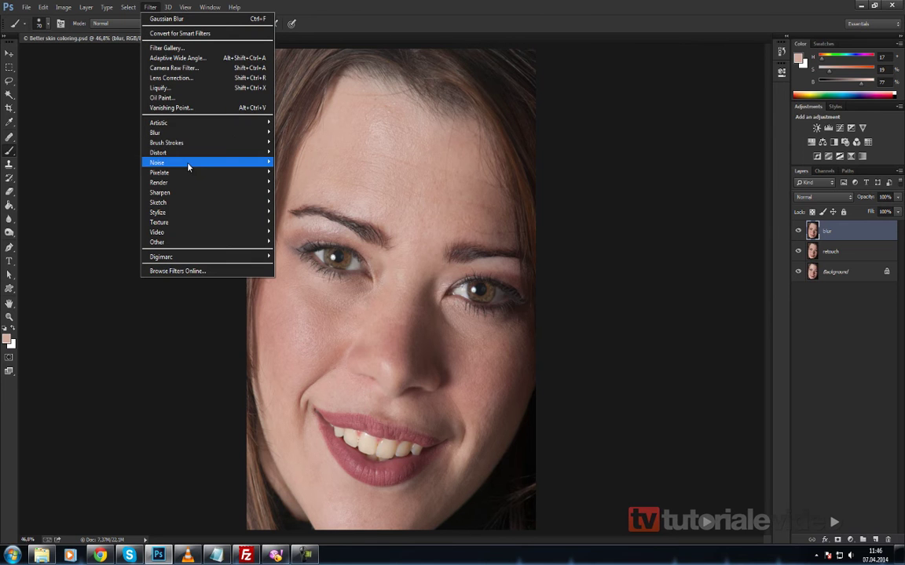
Apply a Gaussian Blur with a 20-pixel radius to the blur layer
{"action": "mouse_move", "coordinate": [156, 132]}
{"action": "left_click", "coordinate": [116, 209]}
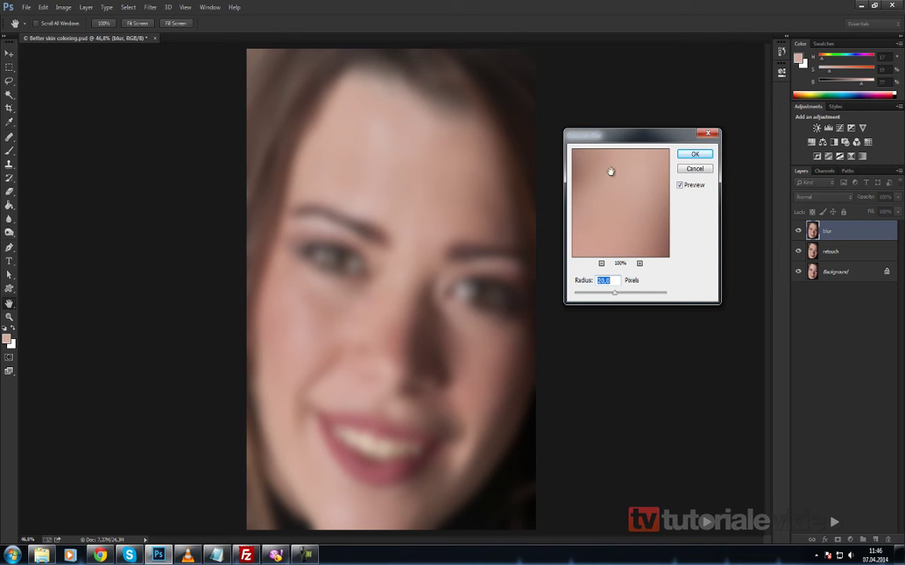
{"action": "left_click_drag", "start_coordinate": [641, 139], "coordinate": [649, 132]}
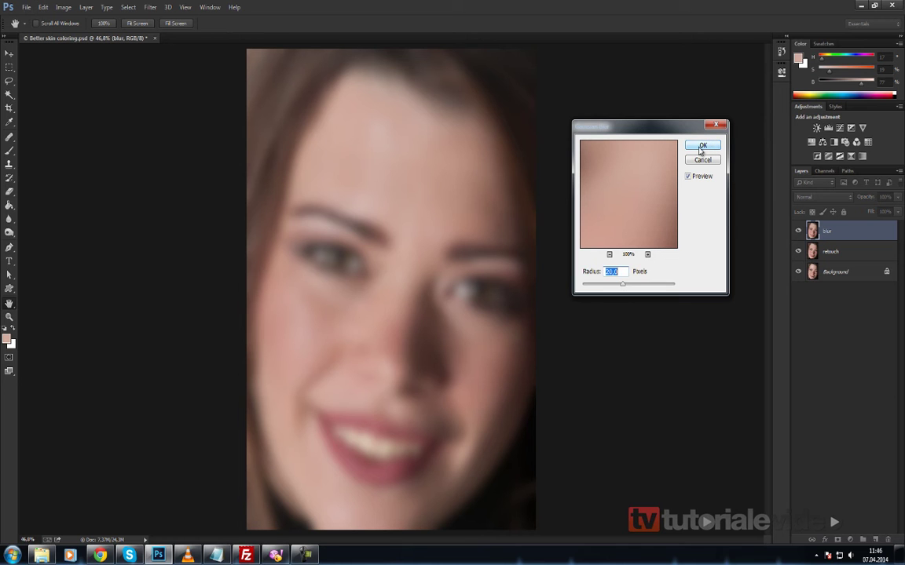
{"action": "left_click", "coordinate": [701, 147]}
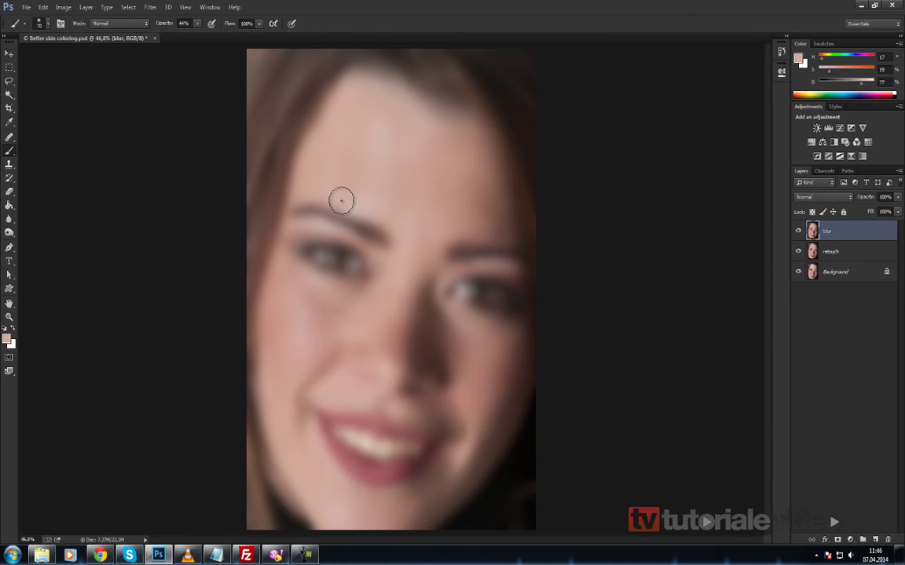
Pick the Rectangular Marquee, set the blur layer to 50% opacity, and select the retouch layer
{"action": "key", "text": "m"}
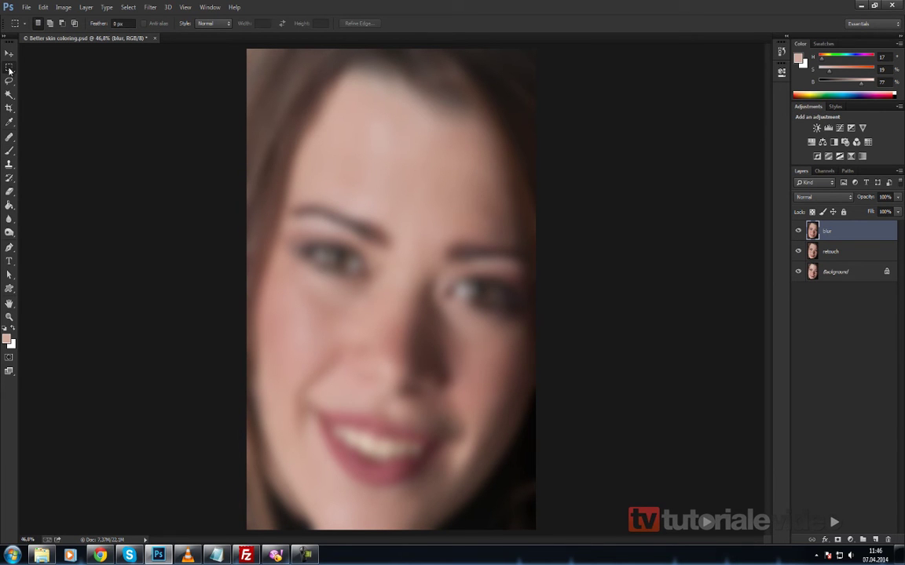
{"action": "right_click", "coordinate": [9, 69]}
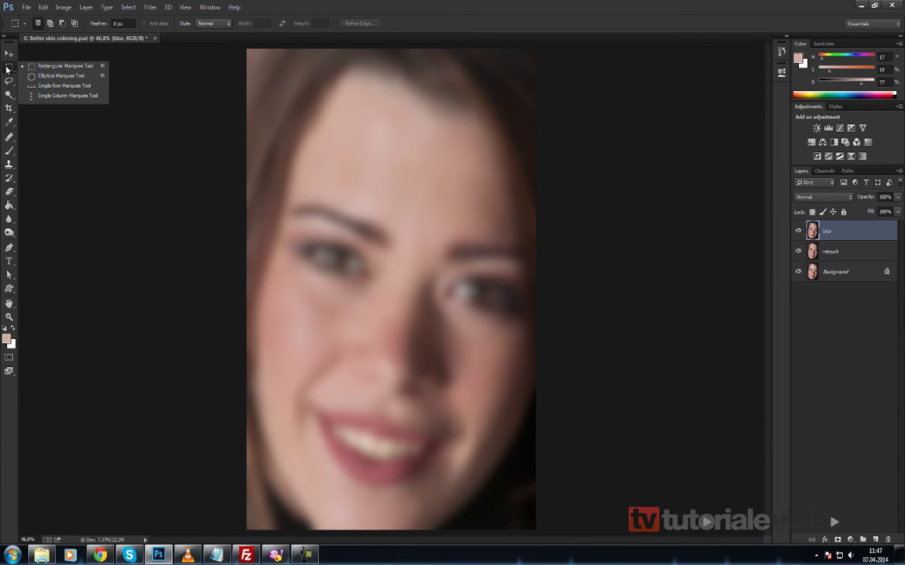
{"action": "left_click", "coordinate": [38, 65]}
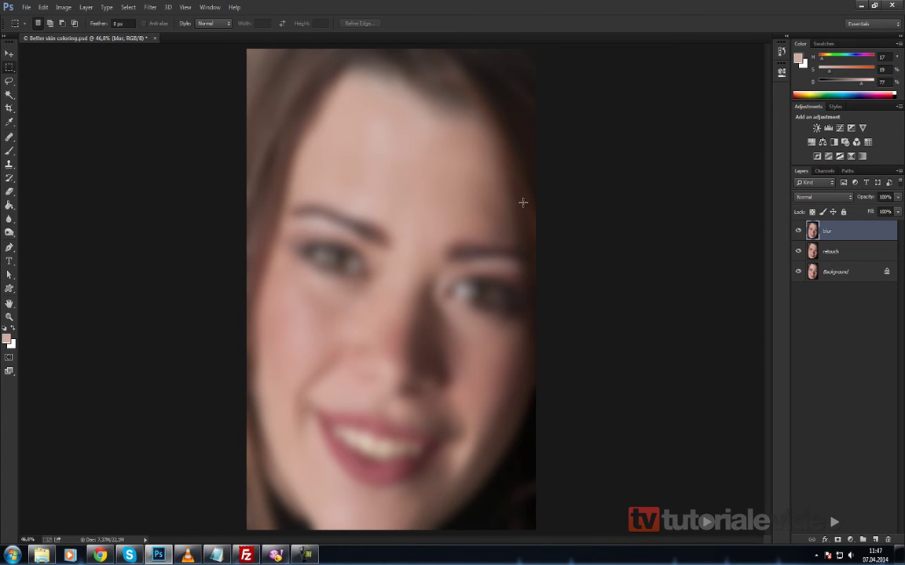
{"action": "key", "text": "5"}
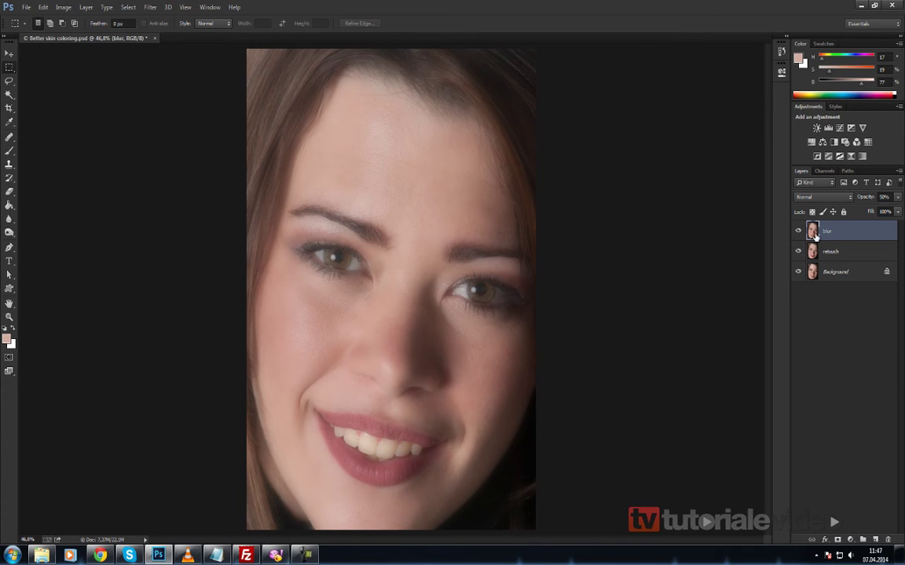
{"action": "left_click", "coordinate": [854, 253]}
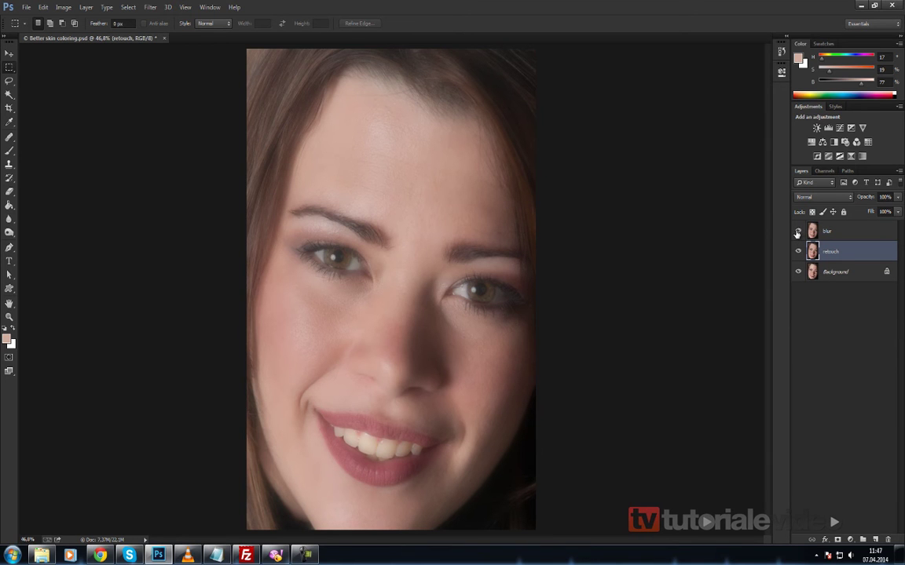
Hide the blur layer and marquee three skin patches: left forehead, right forehead and chin
{"action": "left_click", "coordinate": [797, 232]}
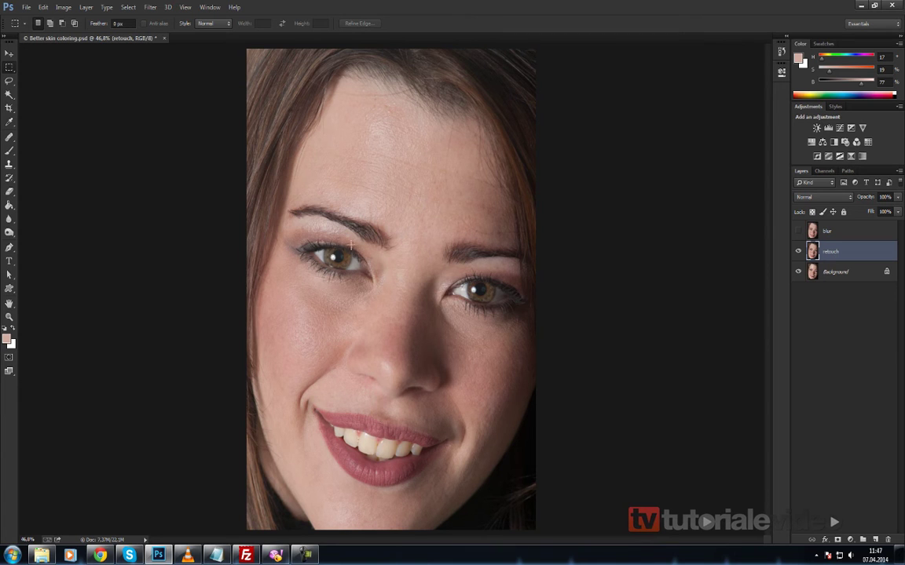
{"action": "right_click", "coordinate": [9, 66]}
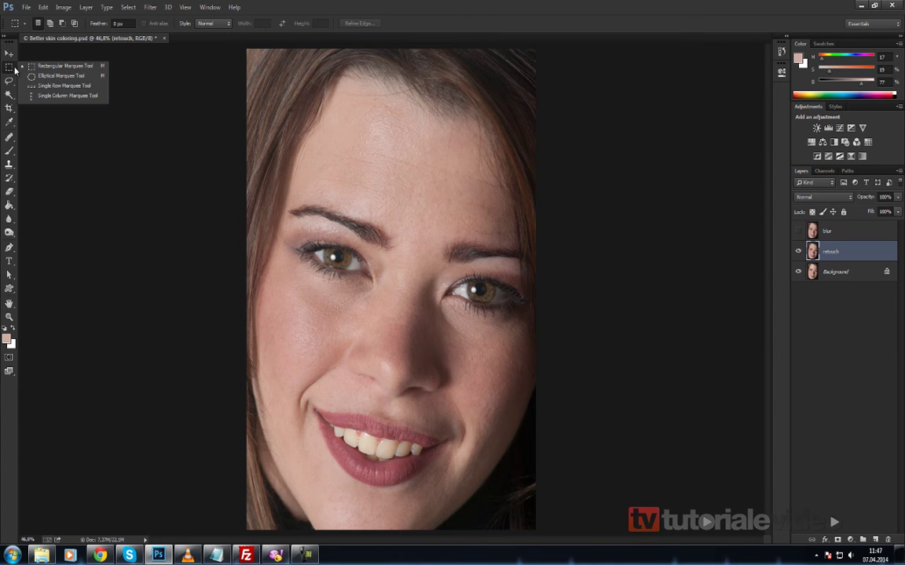
{"action": "left_click", "coordinate": [42, 69]}
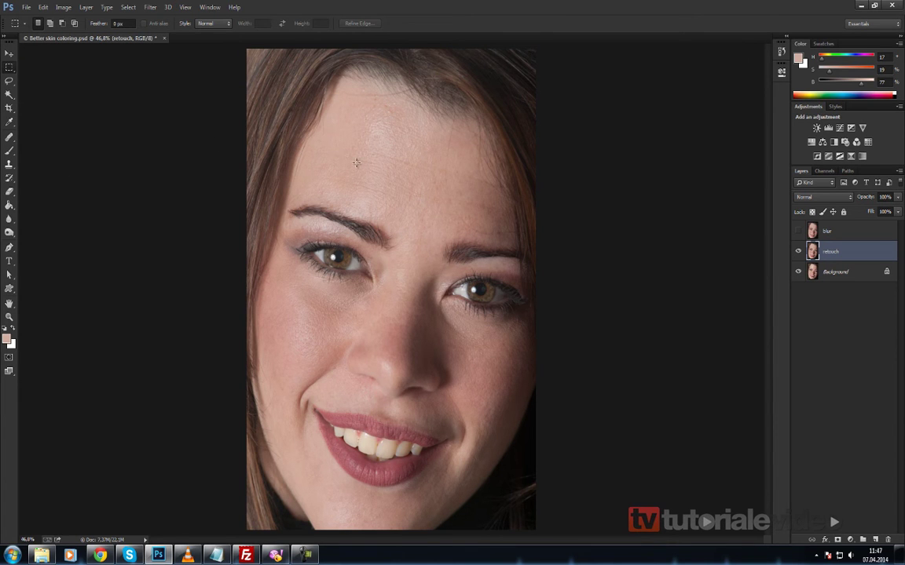
{"action": "left_click_drag", "start_coordinate": [343, 157], "coordinate": [389, 195]}
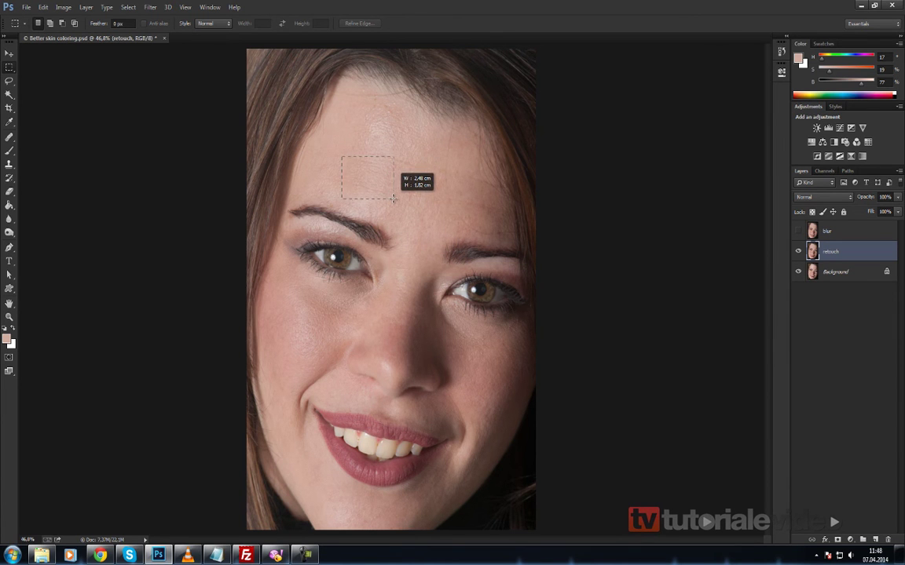
{"action": "left_click_drag", "start_coordinate": [389, 195], "coordinate": [394, 199]}
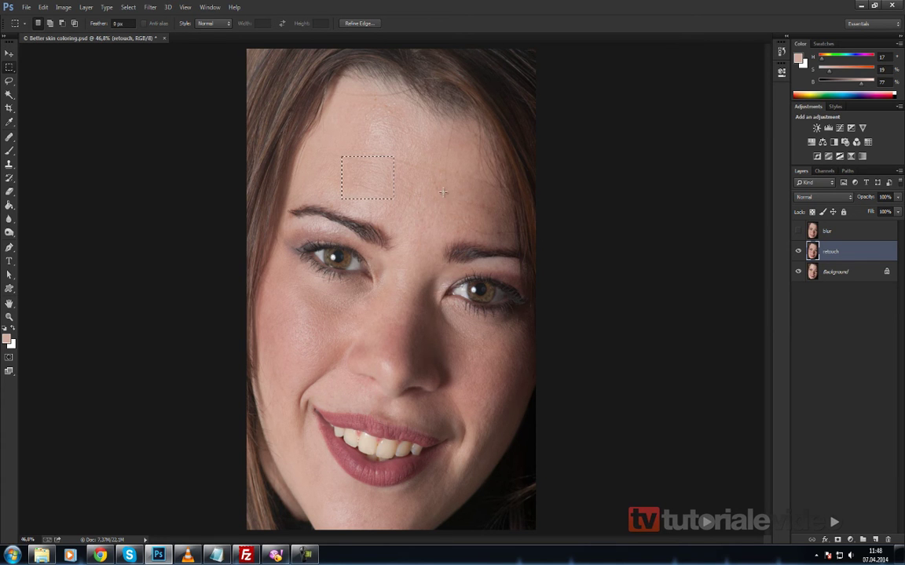
{"action": "mouse_move", "coordinate": [436, 187]}
{"action": "left_mouse_down"}
{"action": "mouse_move", "coordinate": [461, 220]}
{"action": "mouse_move", "coordinate": [484, 227]}
{"action": "left_mouse_up"}
{"action": "left_click_drag", "start_coordinate": [370, 501], "coordinate": [416, 521]}
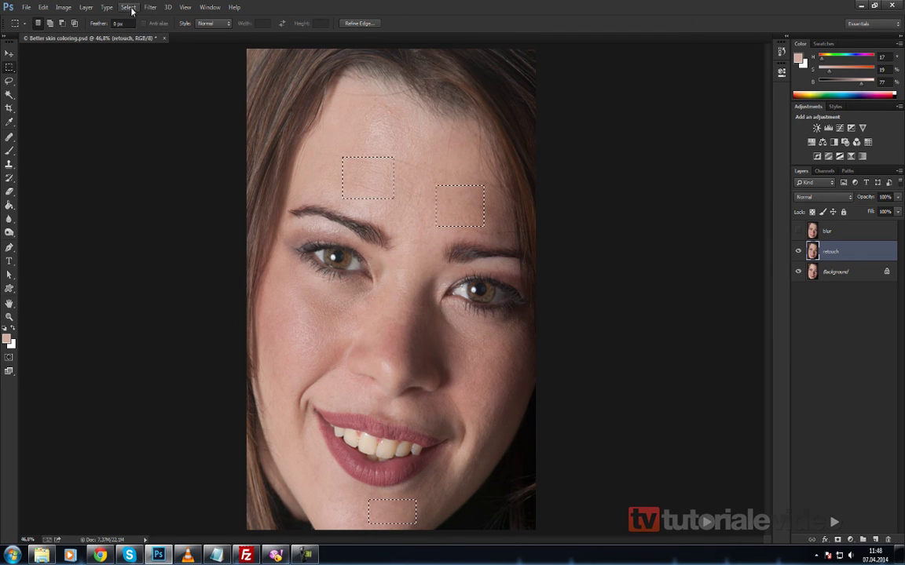
Use Select > Similar to grow the three patches across all matching skin tones
{"action": "left_click", "coordinate": [129, 8]}
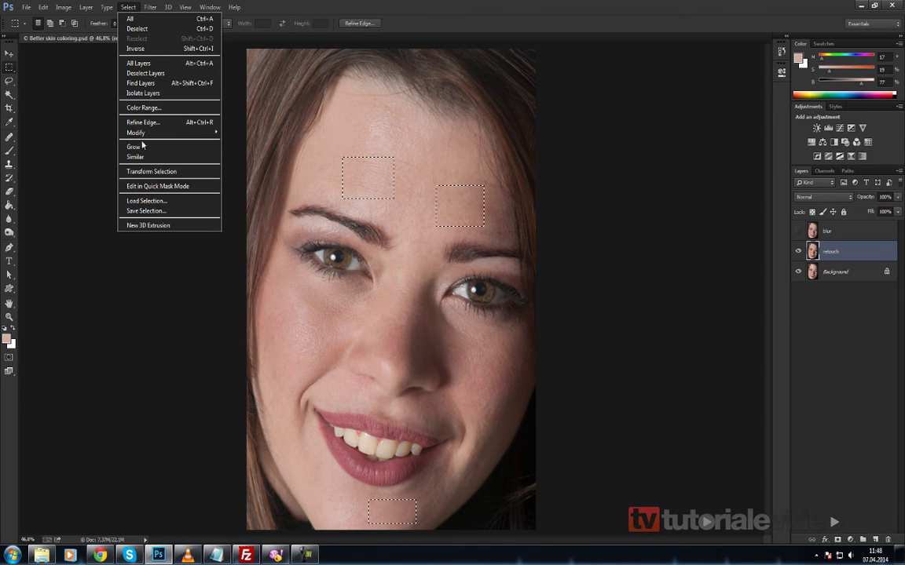
{"action": "left_click", "coordinate": [148, 160]}
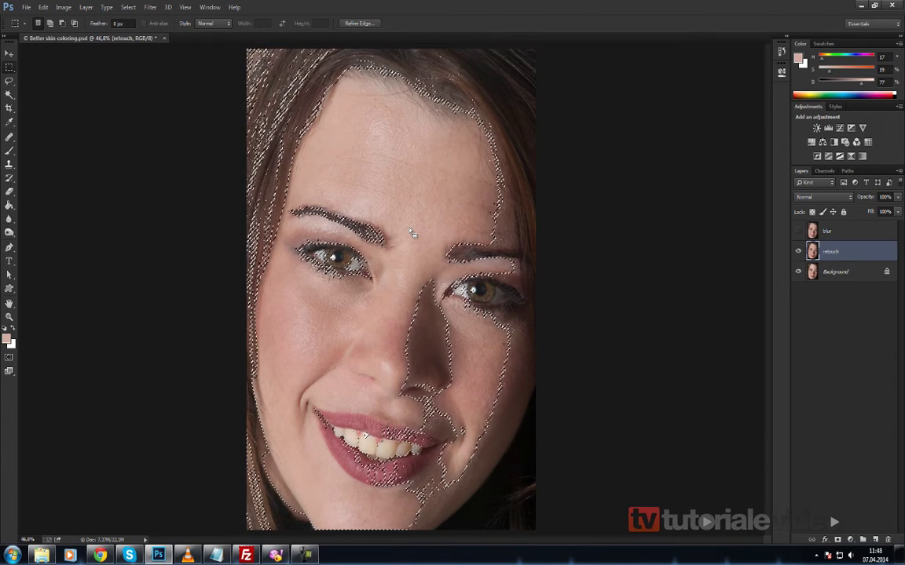
{"action": "left_click", "coordinate": [8, 80]}
With the Lasso, add nose, cheeks, lips and chin to the selection; remove eyebrow and hair
{"action": "left_click", "coordinate": [35, 74]}
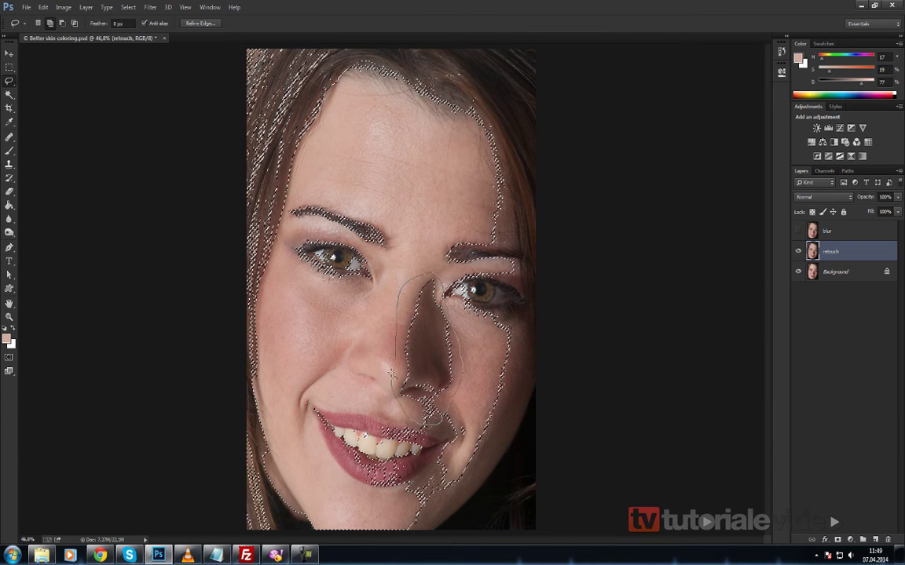
{"action": "left_click_drag", "start_coordinate": [399, 343], "coordinate": [400, 315]}
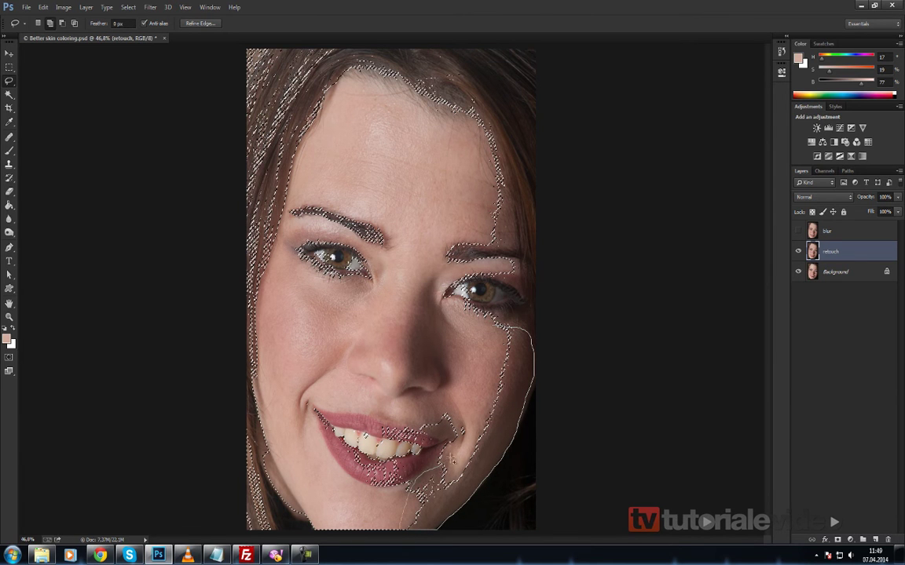
{"action": "left_click_drag", "start_coordinate": [474, 413], "coordinate": [422, 417]}
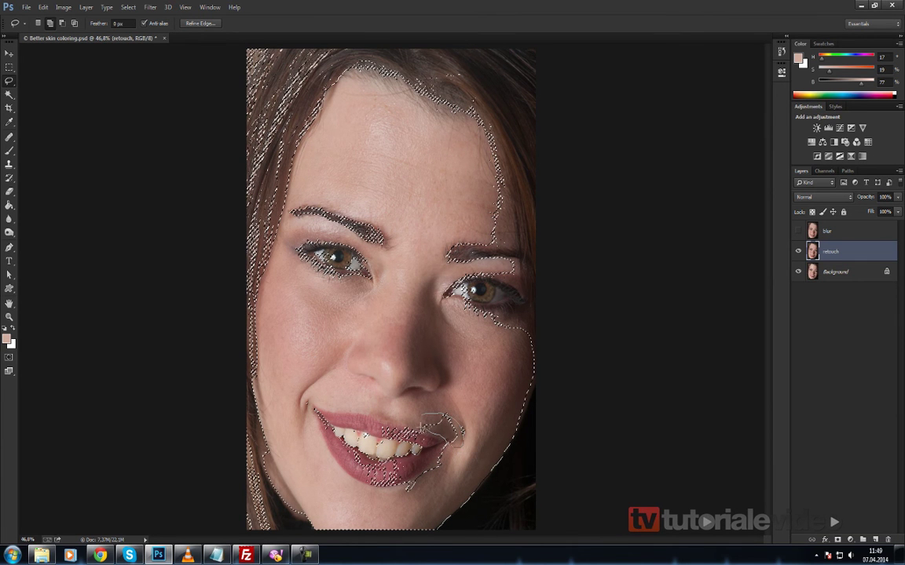
{"action": "left_click_drag", "start_coordinate": [443, 422], "coordinate": [446, 416]}
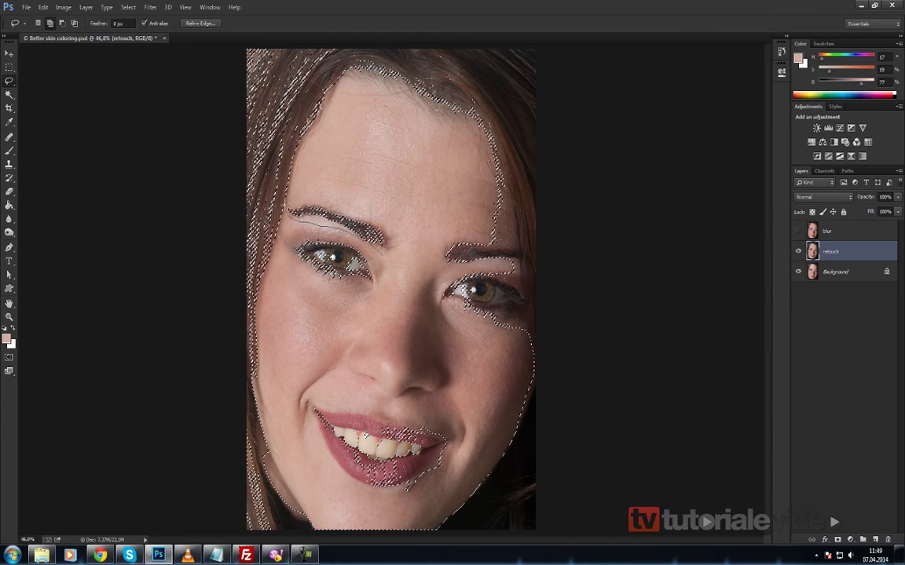
{"action": "left_click_drag", "start_coordinate": [385, 259], "coordinate": [517, 218]}
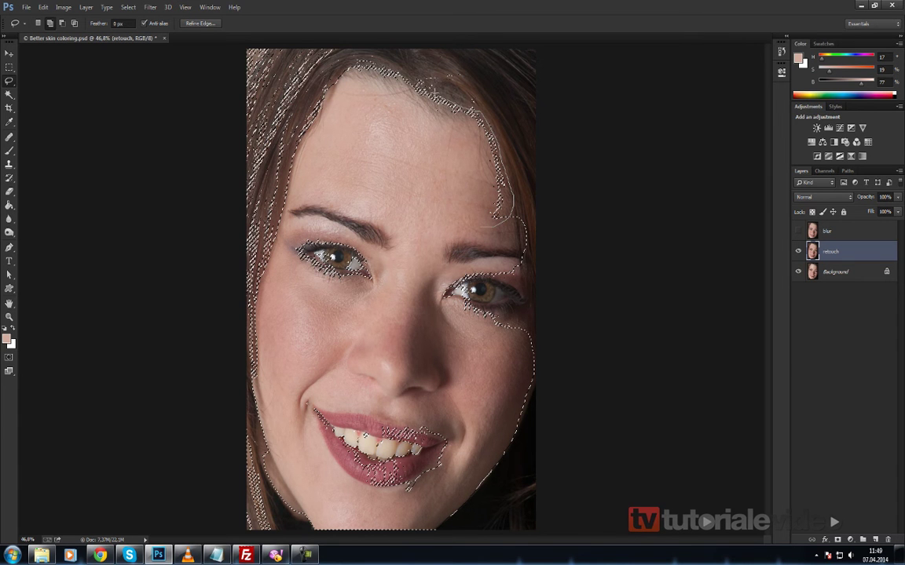
{"action": "left_click_drag", "start_coordinate": [511, 220], "coordinate": [522, 239]}
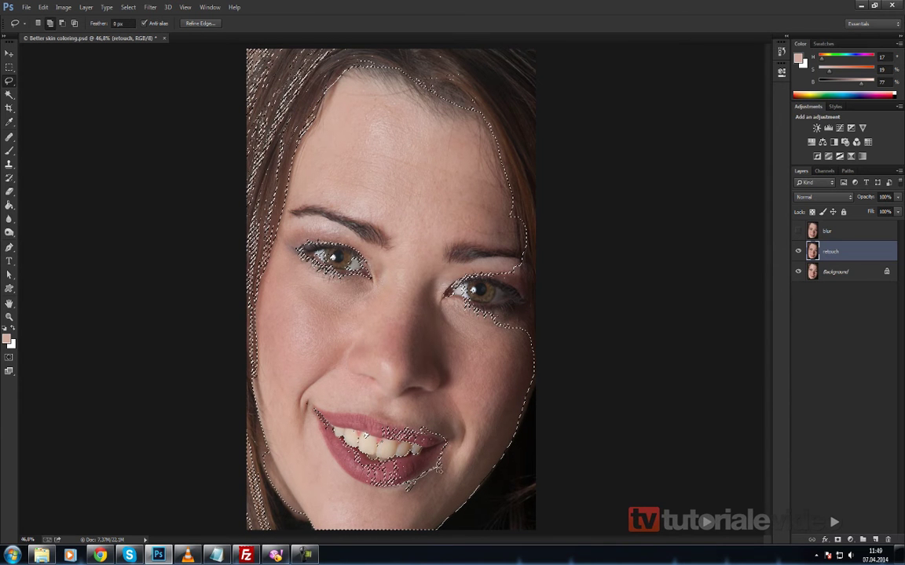
{"action": "left_click_drag", "start_coordinate": [406, 488], "coordinate": [410, 483]}
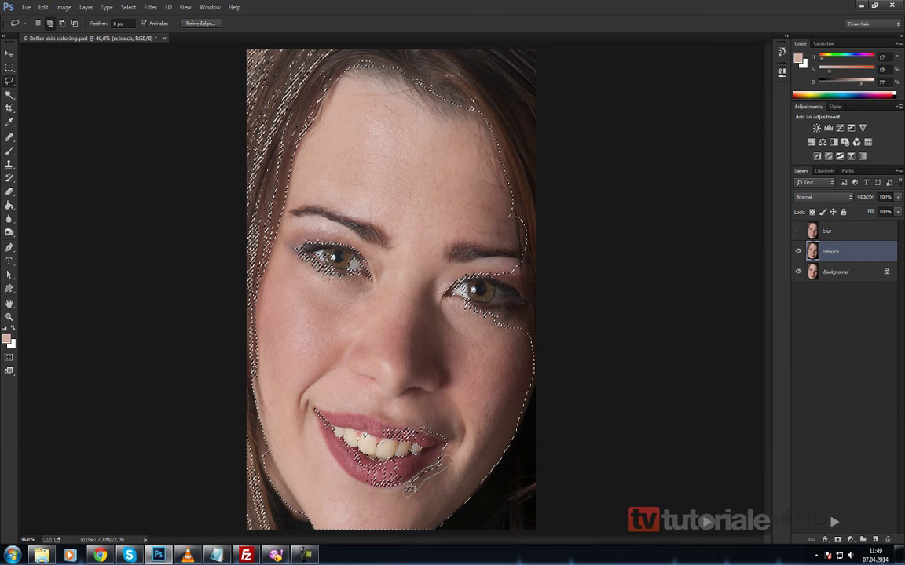
{"action": "left_click_drag", "start_coordinate": [414, 476], "coordinate": [428, 480]}
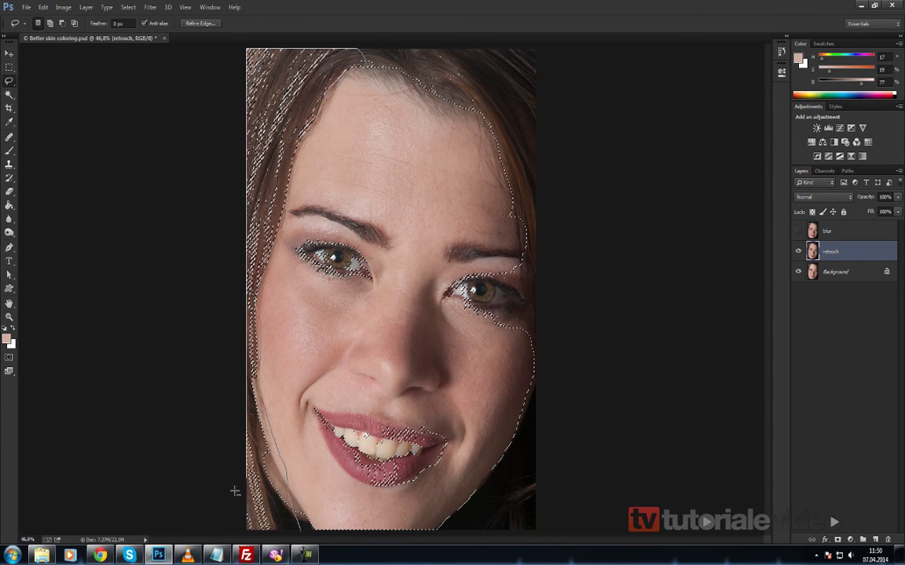
{"action": "left_click_drag", "start_coordinate": [303, 531], "coordinate": [236, 508]}
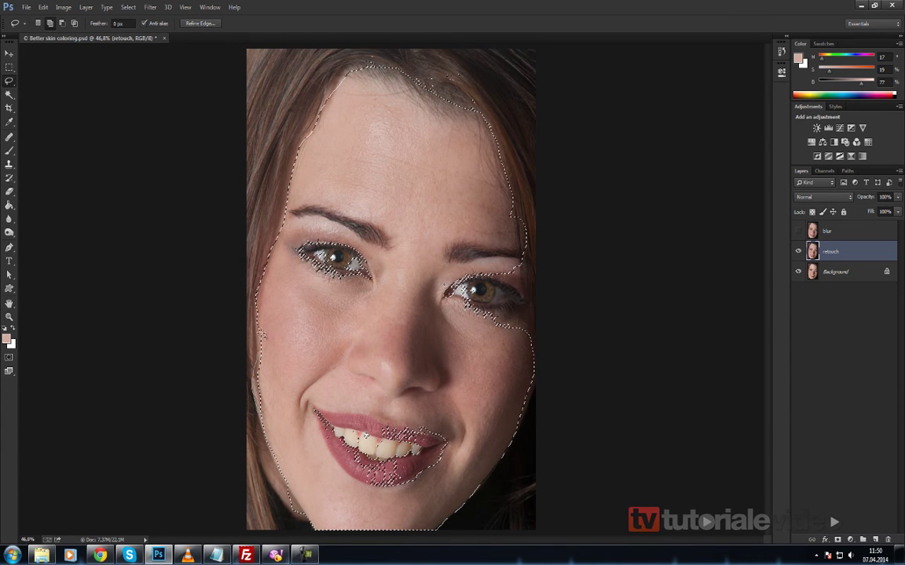
{"action": "left_click_drag", "start_coordinate": [262, 415], "coordinate": [260, 392]}
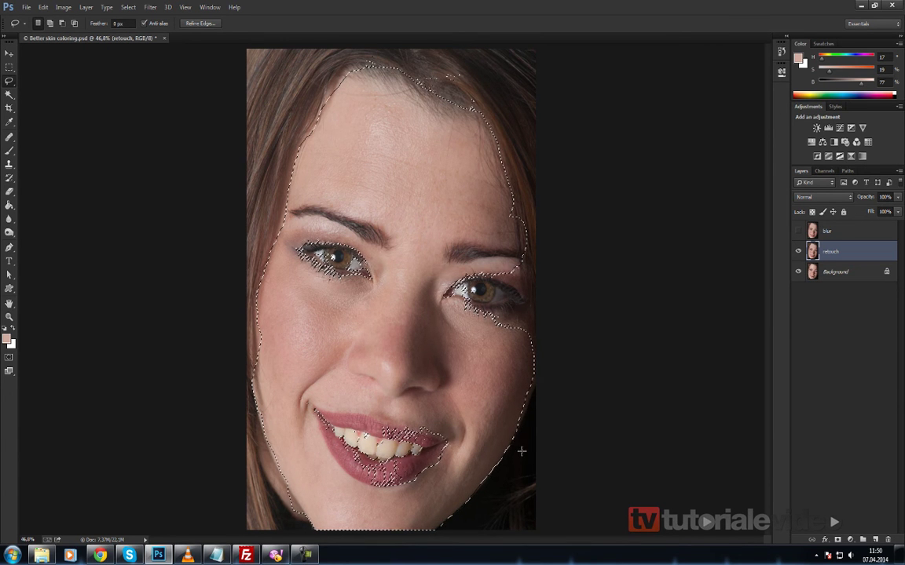
{"action": "left_click_drag", "start_coordinate": [431, 436], "coordinate": [413, 428]}
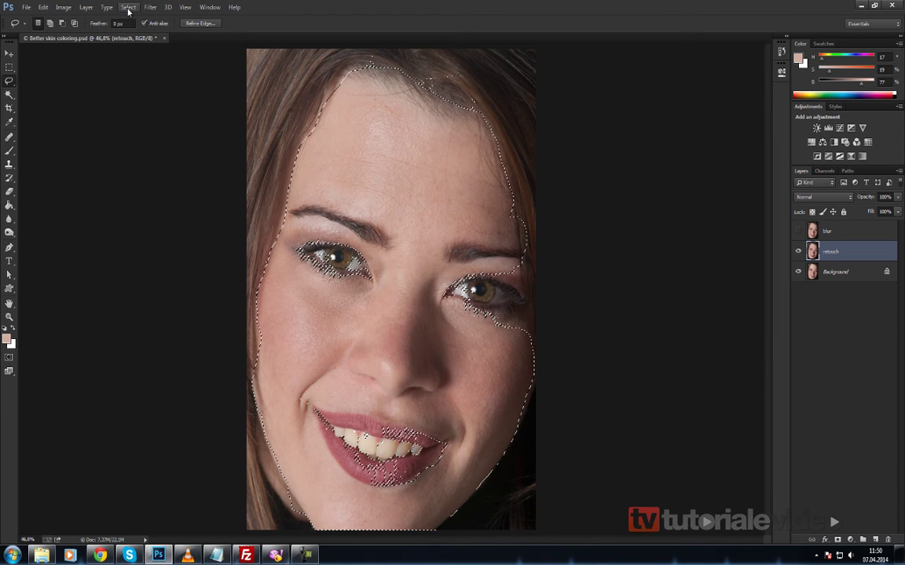
Feather the face selection by 20 pixels via Select > Modify > Feather
{"action": "left_click", "coordinate": [130, 8]}
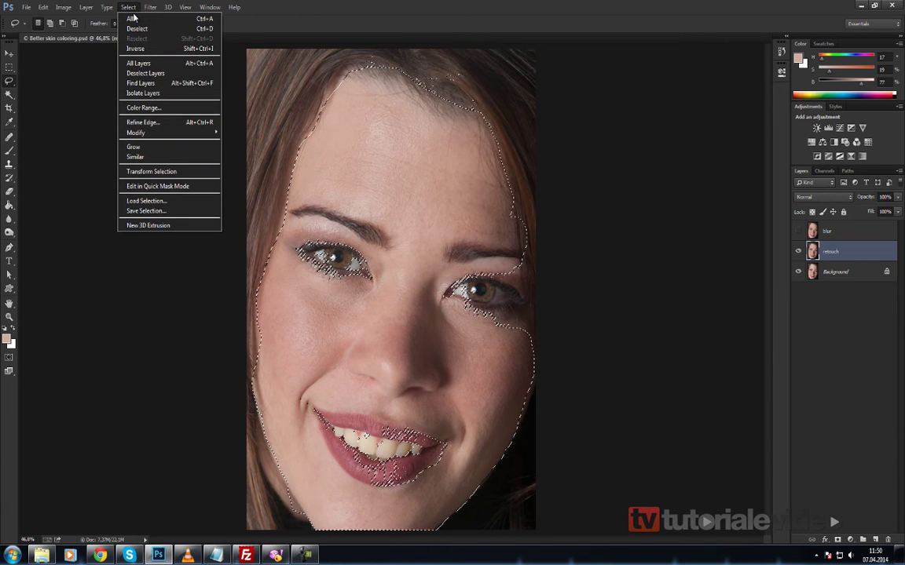
{"action": "mouse_move", "coordinate": [137, 132]}
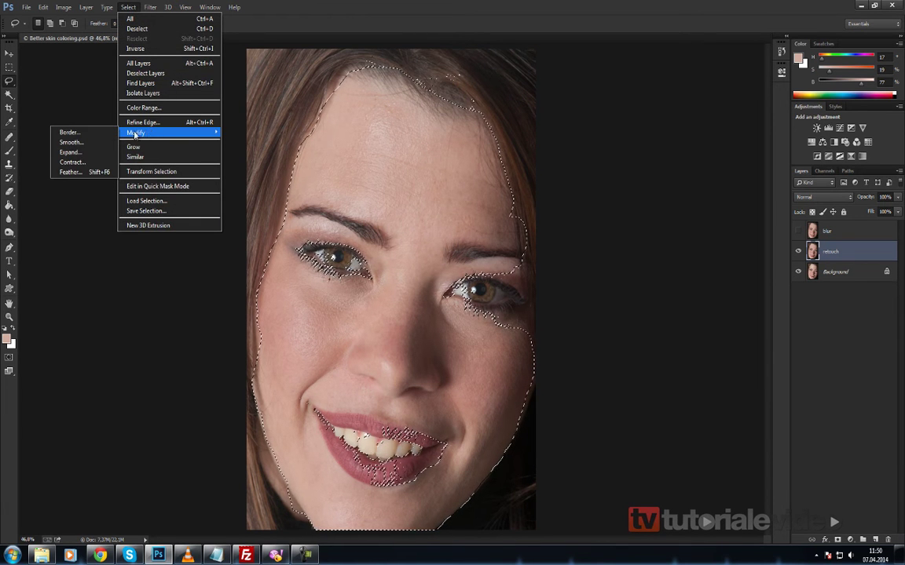
{"action": "left_click", "coordinate": [73, 175]}
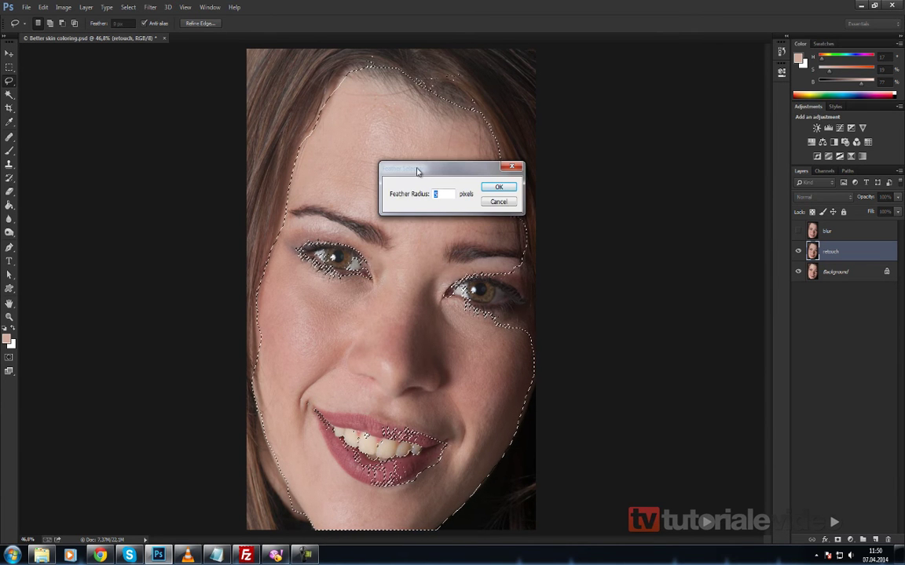
{"action": "left_click_drag", "start_coordinate": [416, 171], "coordinate": [626, 182]}
{"action": "type", "text": "20"}
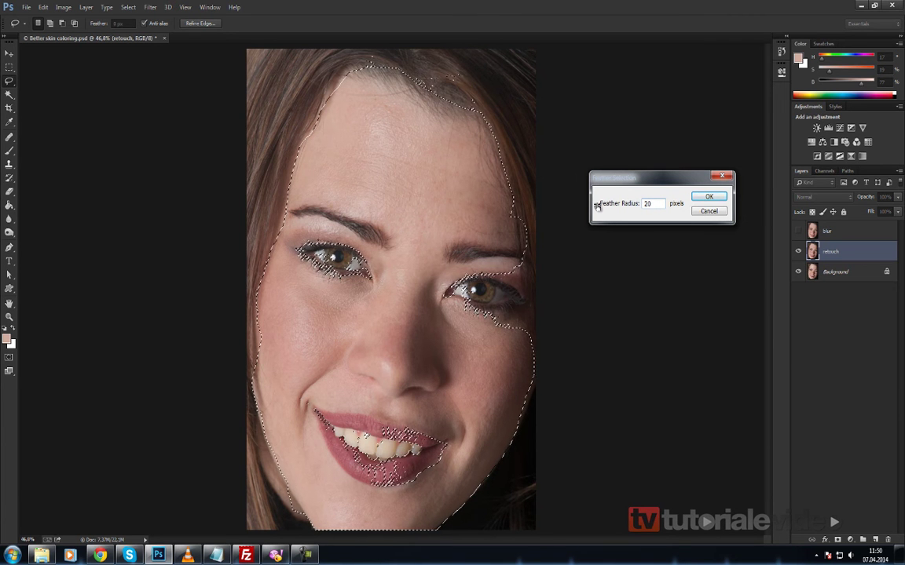
{"action": "left_click", "coordinate": [709, 197]}
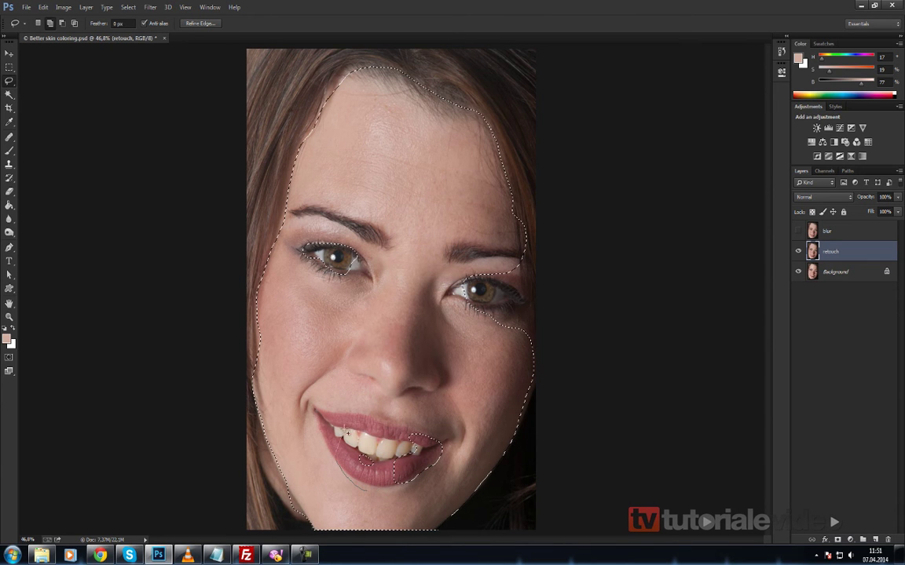
Refine the Lasso selection: add the lips and trim the edge around the right eye
{"action": "left_click_drag", "start_coordinate": [361, 492], "coordinate": [355, 481]}
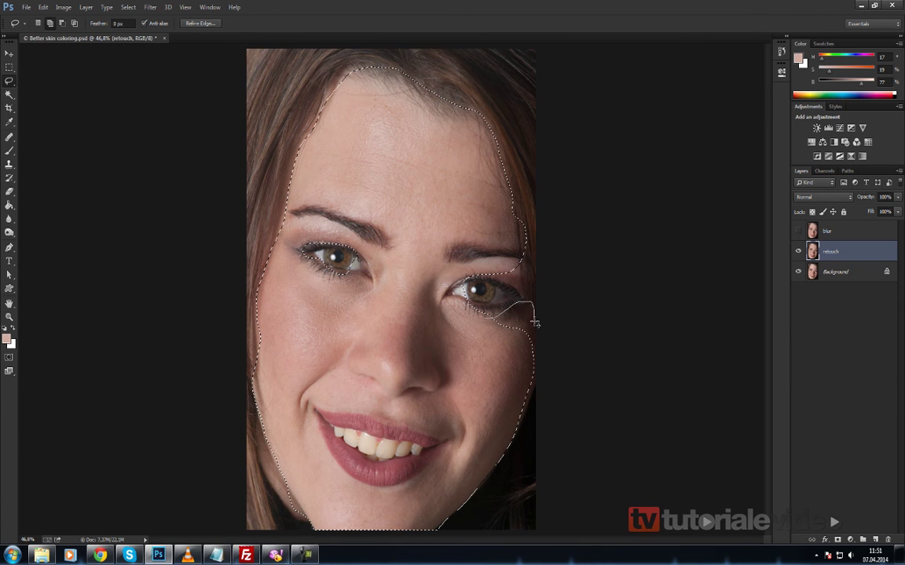
{"action": "left_click_drag", "start_coordinate": [492, 318], "coordinate": [497, 314]}
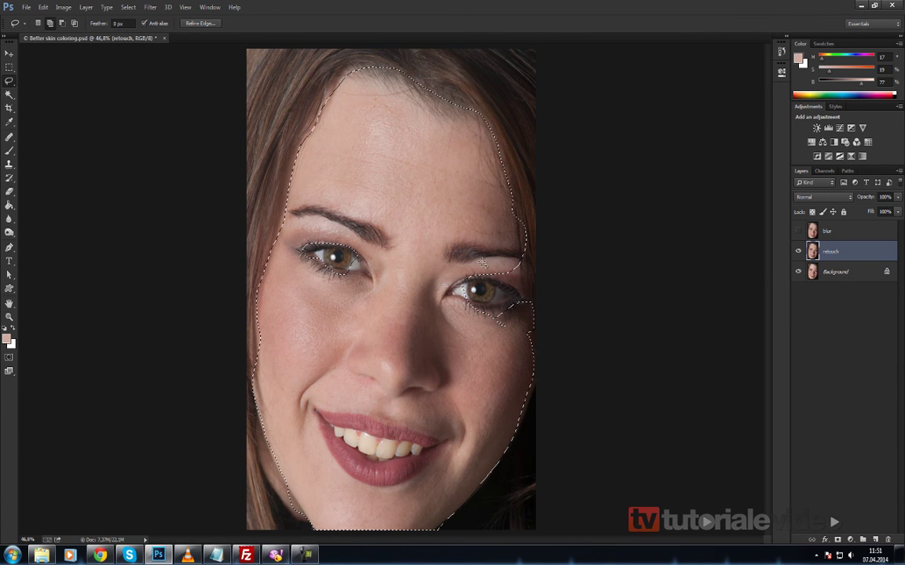
{"action": "left_click_drag", "start_coordinate": [490, 280], "coordinate": [463, 266]}
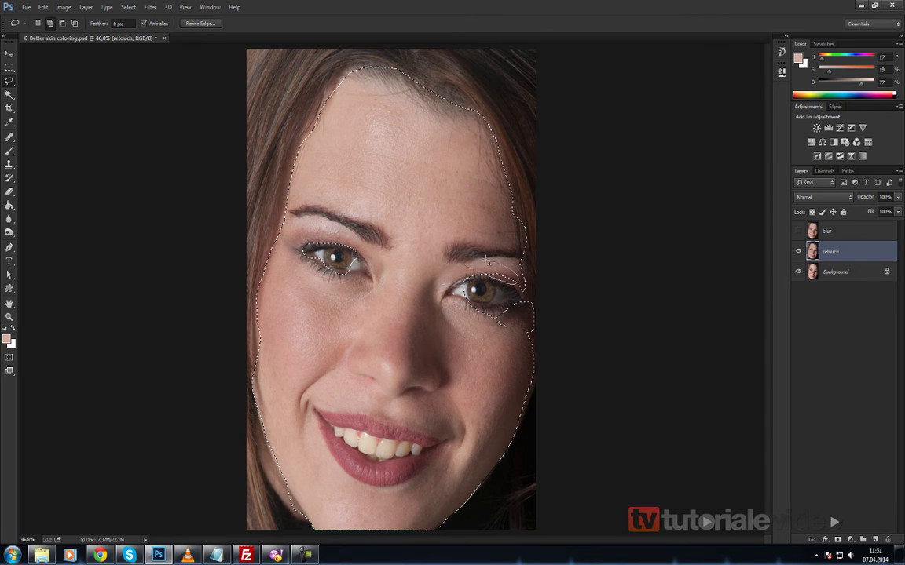
{"action": "left_click_drag", "start_coordinate": [492, 263], "coordinate": [495, 313]}
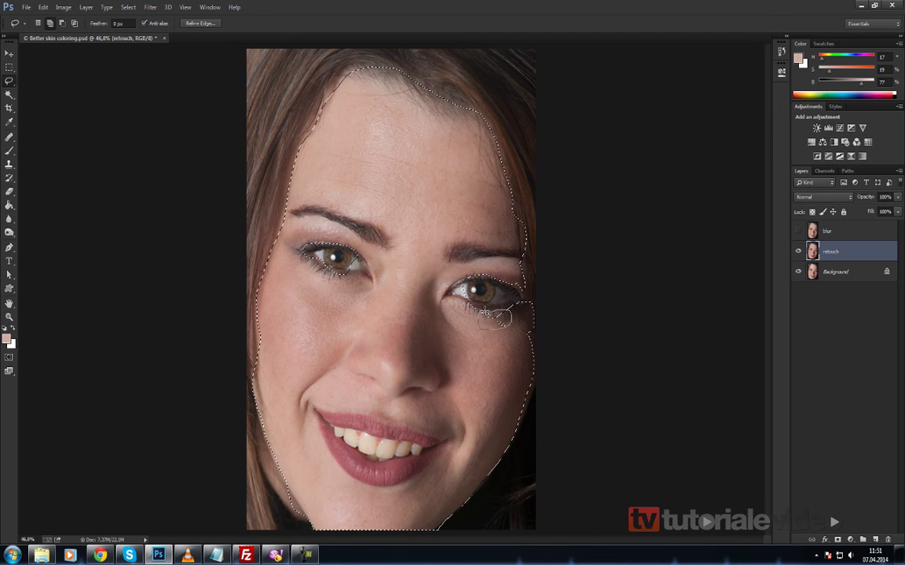
{"action": "left_click_drag", "start_coordinate": [484, 309], "coordinate": [480, 309]}
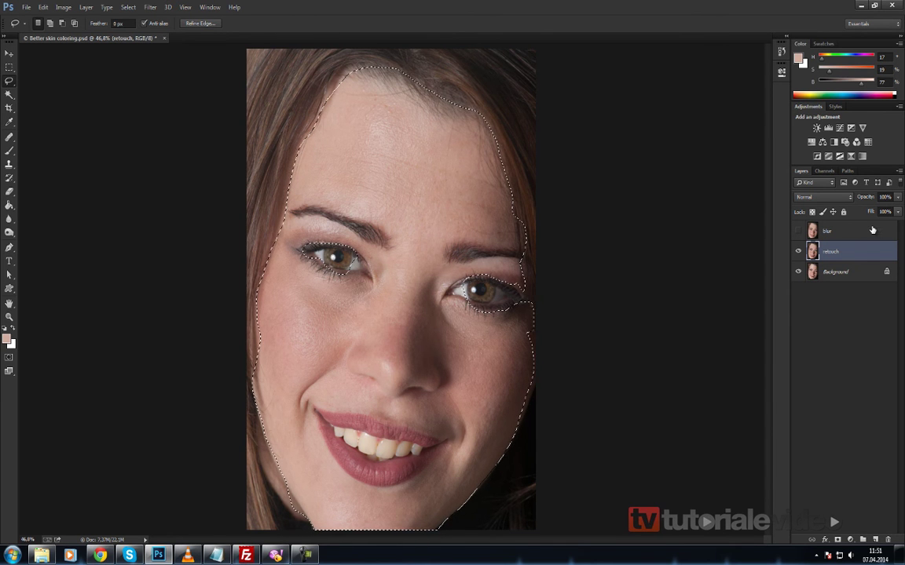
Activate and show the blur layer, then add a layer mask from the face selection
{"action": "left_click", "coordinate": [854, 231]}
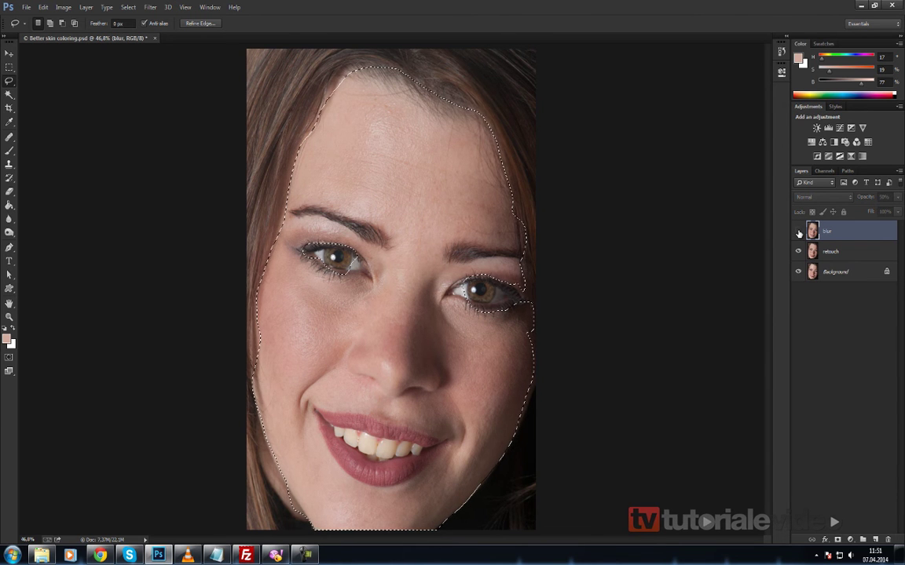
{"action": "left_click", "coordinate": [798, 231]}
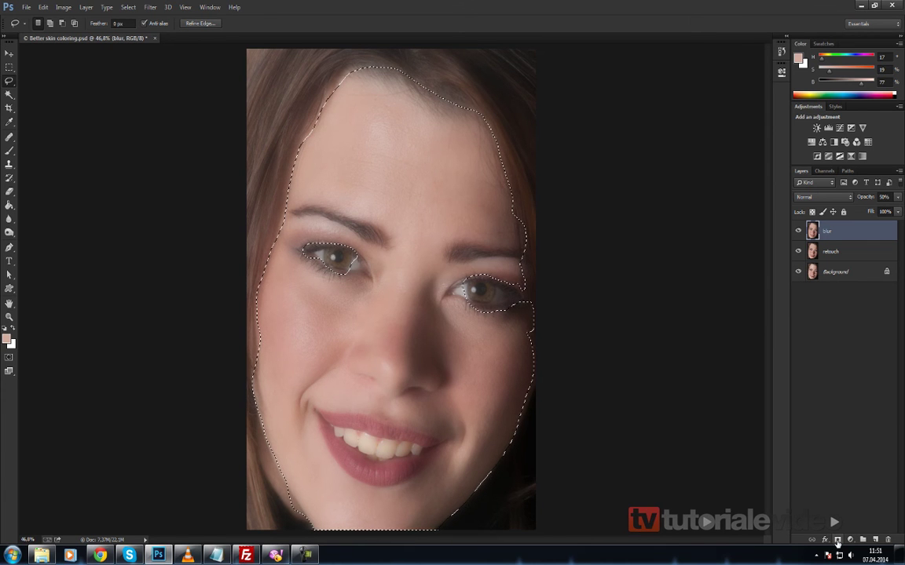
{"action": "left_click", "coordinate": [837, 540]}
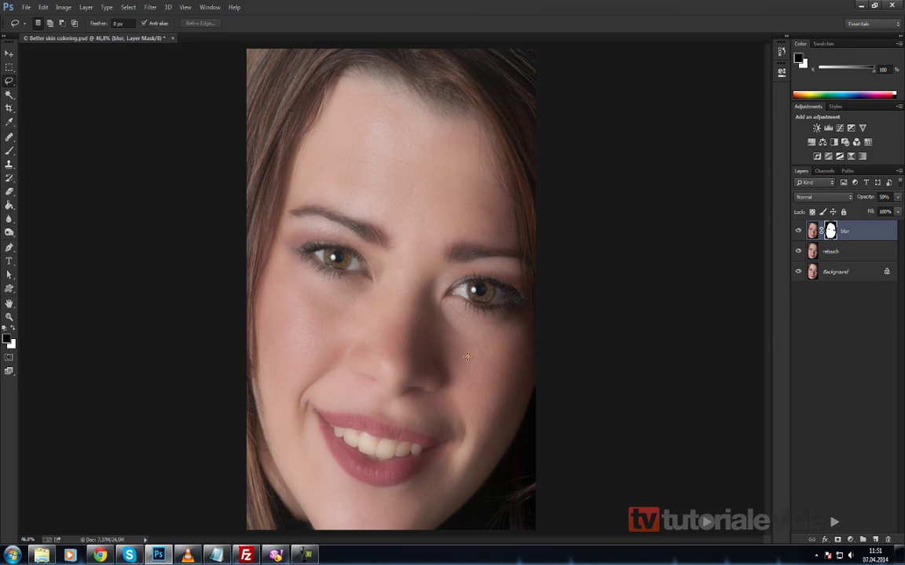
Choose the Brush, pick a colour in the Color Picker, then reset and swap colours with D and X
{"action": "key", "text": "b"}
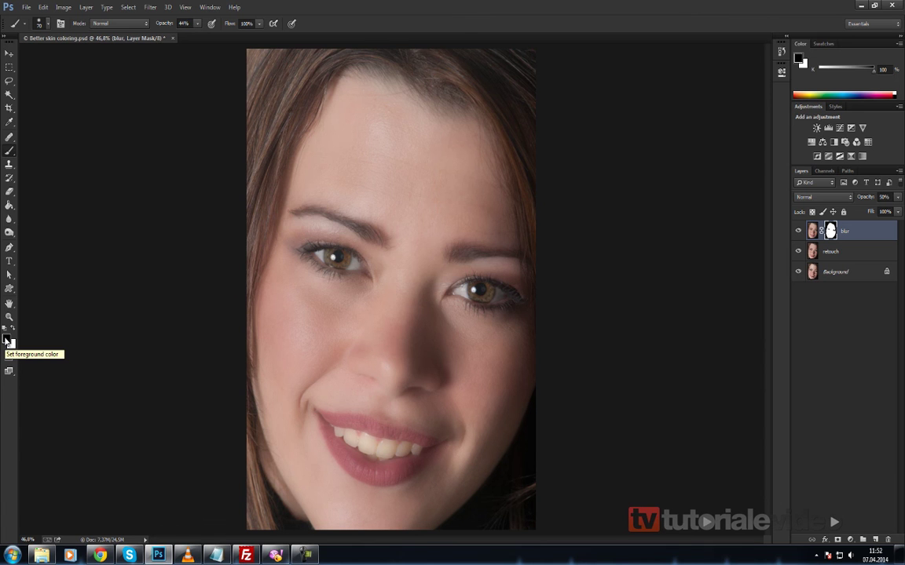
{"action": "left_click", "coordinate": [8, 341]}
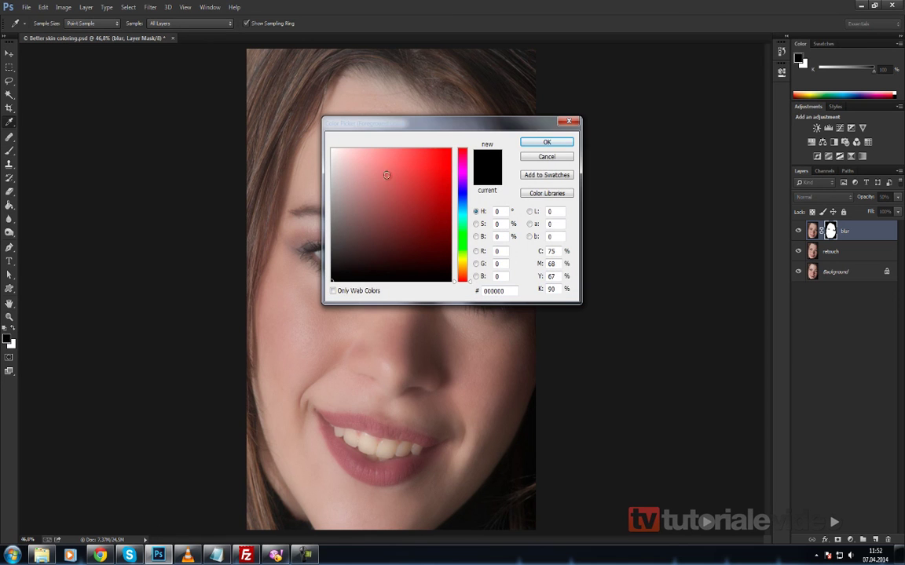
{"action": "left_click", "coordinate": [438, 161]}
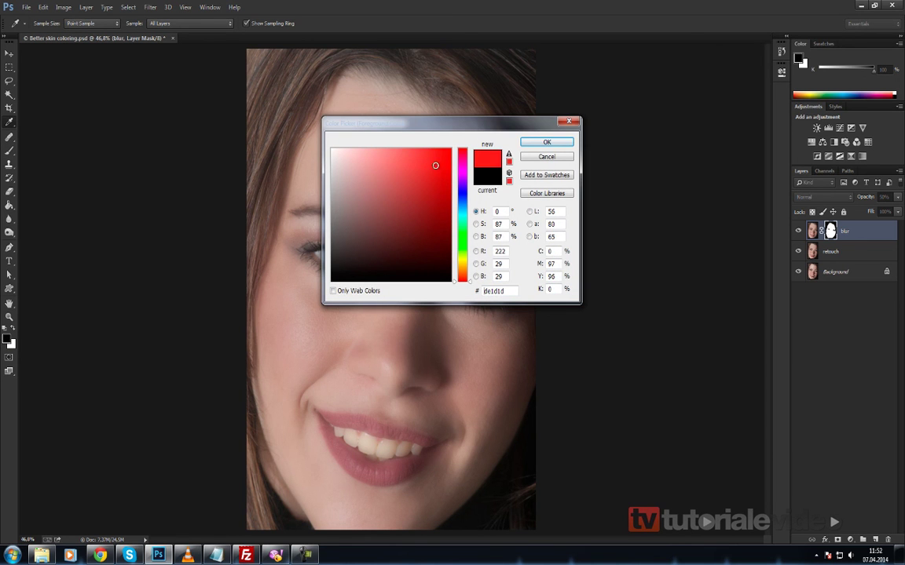
{"action": "left_click", "coordinate": [547, 142]}
{"action": "key", "text": "b"}
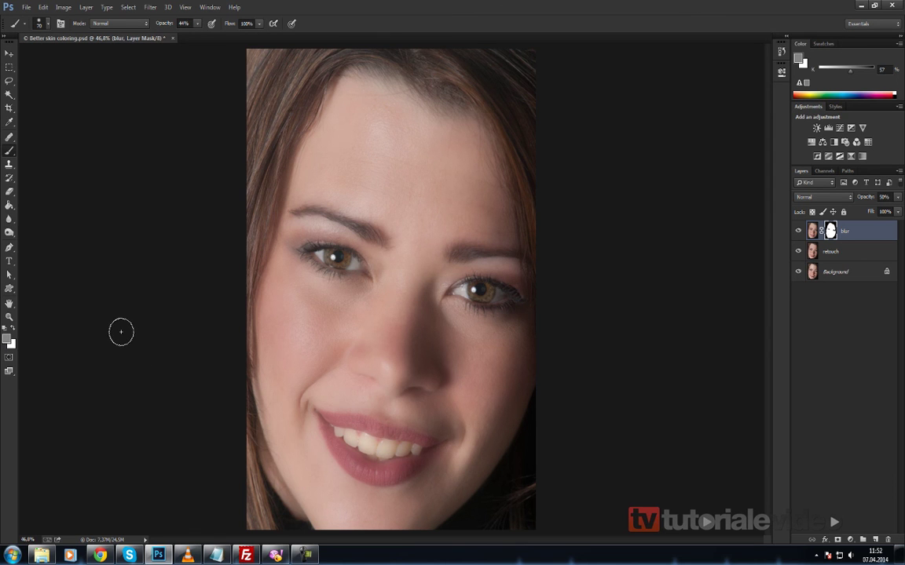
{"action": "key", "text": "d"}
{"action": "key", "text": "x"}
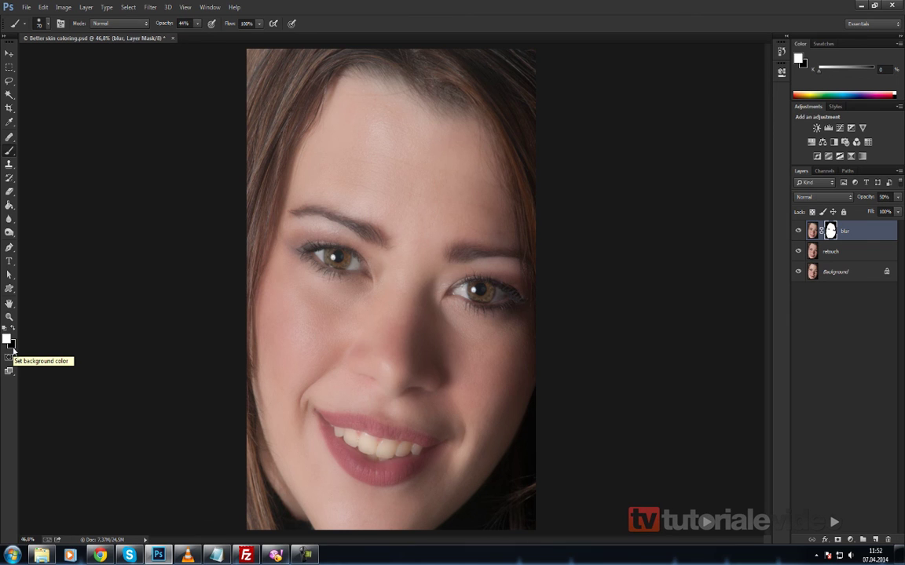
Paint black into the blur mask over both eyes and the lips, then raise brush opacity to 100%
{"action": "key", "text": "x"}
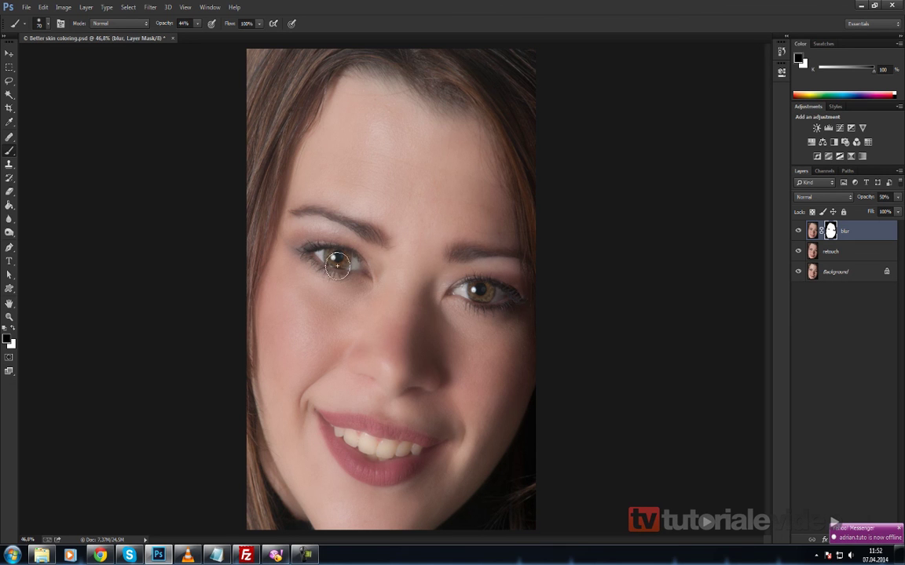
{"action": "left_click_drag", "start_coordinate": [360, 270], "coordinate": [428, 264]}
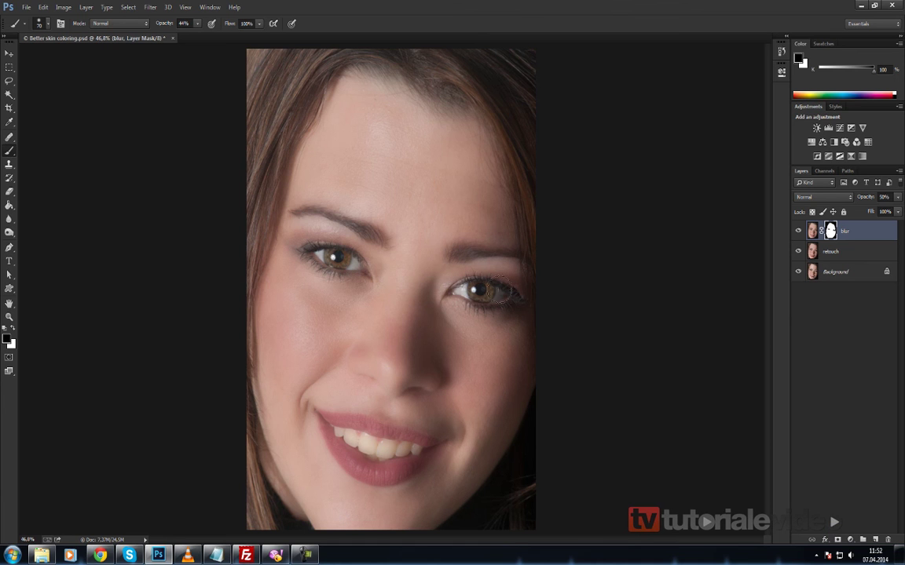
{"action": "mouse_move", "coordinate": [476, 305]}
{"action": "left_mouse_down"}
{"action": "mouse_move", "coordinate": [479, 294]}
{"action": "mouse_move", "coordinate": [501, 297]}
{"action": "mouse_move", "coordinate": [309, 250]}
{"action": "mouse_move", "coordinate": [527, 314]}
{"action": "mouse_move", "coordinate": [464, 339]}
{"action": "mouse_move", "coordinate": [421, 413]}
{"action": "left_mouse_up"}
{"action": "mouse_move", "coordinate": [362, 397]}
{"action": "left_mouse_down"}
{"action": "mouse_move", "coordinate": [363, 424]}
{"action": "mouse_move", "coordinate": [303, 385]}
{"action": "mouse_move", "coordinate": [349, 430]}
{"action": "mouse_move", "coordinate": [428, 449]}
{"action": "mouse_move", "coordinate": [350, 461]}
{"action": "mouse_move", "coordinate": [286, 377]}
{"action": "mouse_move", "coordinate": [387, 475]}
{"action": "mouse_move", "coordinate": [426, 452]}
{"action": "mouse_move", "coordinate": [366, 393]}
{"action": "mouse_move", "coordinate": [308, 390]}
{"action": "mouse_move", "coordinate": [402, 454]}
{"action": "mouse_move", "coordinate": [299, 386]}
{"action": "mouse_move", "coordinate": [327, 428]}
{"action": "mouse_move", "coordinate": [431, 456]}
{"action": "left_mouse_up"}
{"action": "left_click", "coordinate": [197, 24]}
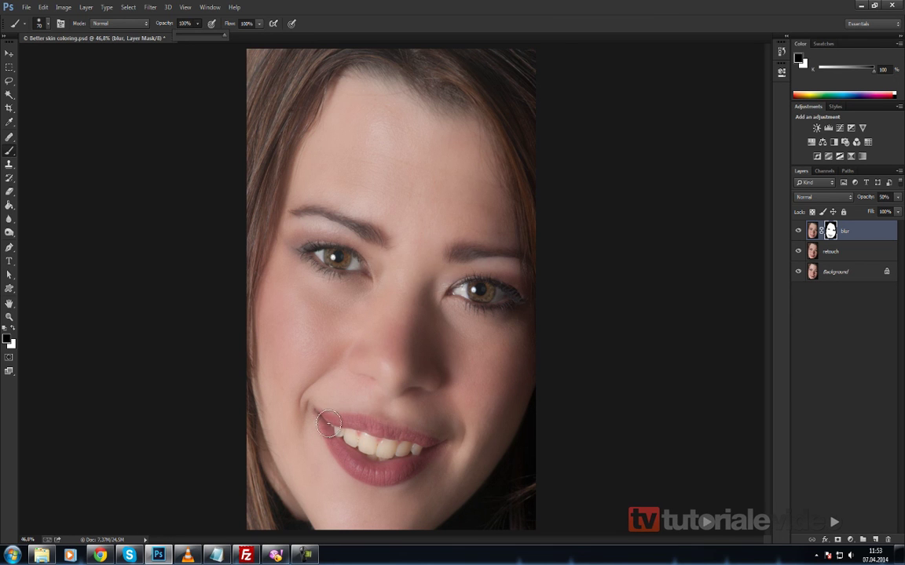
Switch to a soft round brush and paint black along both eyebrows on the blur mask
{"action": "right_click", "coordinate": [370, 440]}
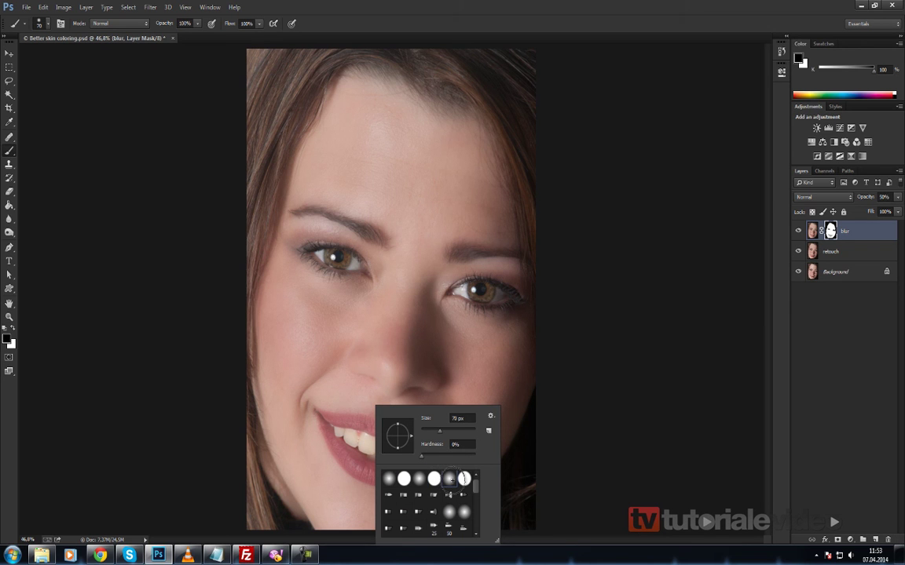
{"action": "double_click", "coordinate": [450, 479]}
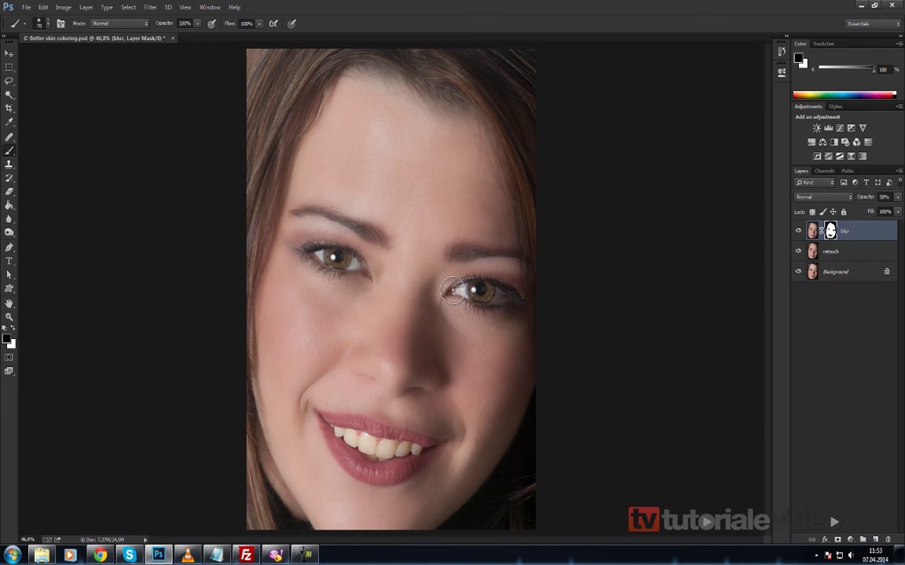
{"action": "key", "text": "x"}
{"action": "key", "text": "x"}
{"action": "left_click_drag", "start_coordinate": [336, 220], "coordinate": [259, 198]}
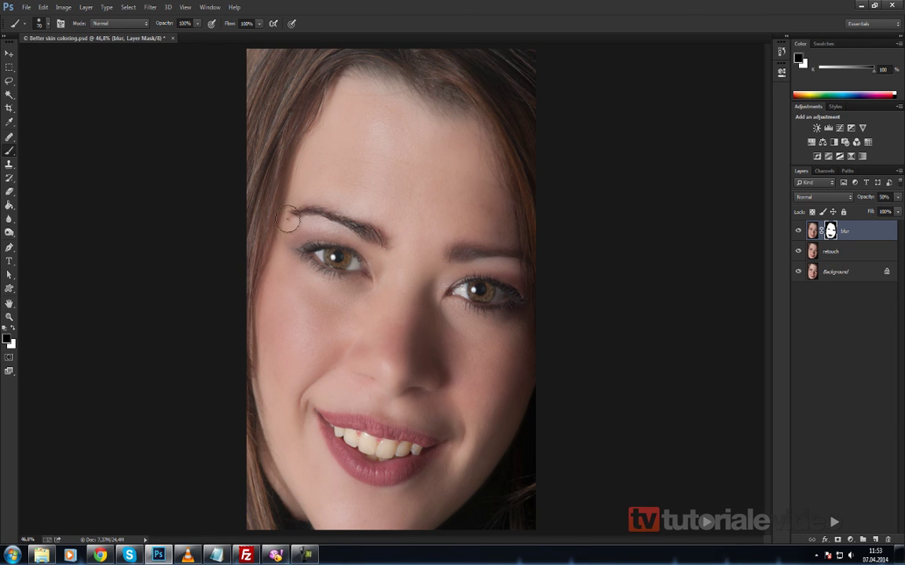
{"action": "left_click_drag", "start_coordinate": [453, 261], "coordinate": [519, 254]}
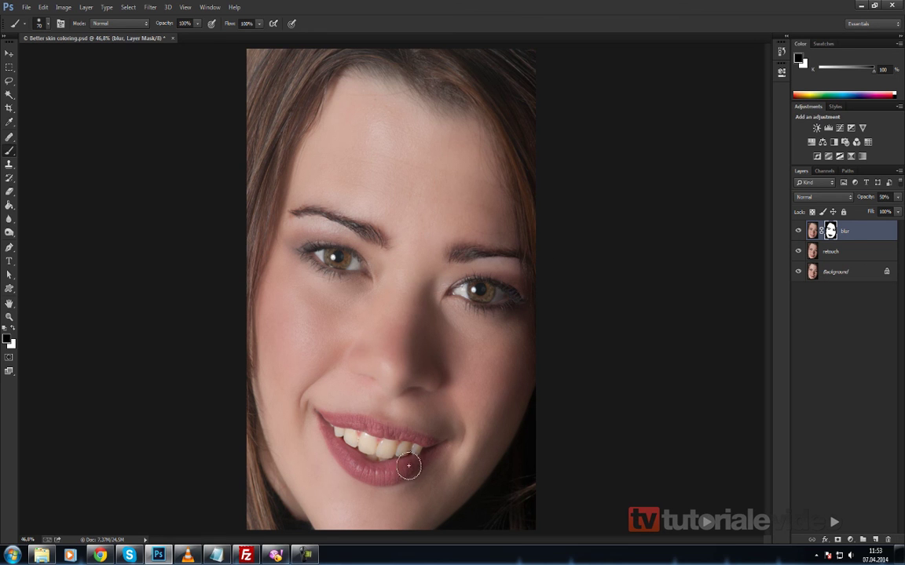
{"action": "left_click", "coordinate": [198, 25]}
Keep brush opacity at 52% and raise brush size to 200 px with the ] key
{"action": "left_click", "coordinate": [181, 44]}
{"action": "key", "text": "bracketright"}
{"action": "key", "text": "bracketright"}
{"action": "key", "text": "bracketright"}
With the Move tool, toggle between original and retouched skin twice, ending on the retouched result
{"action": "left_click", "coordinate": [11, 53]}
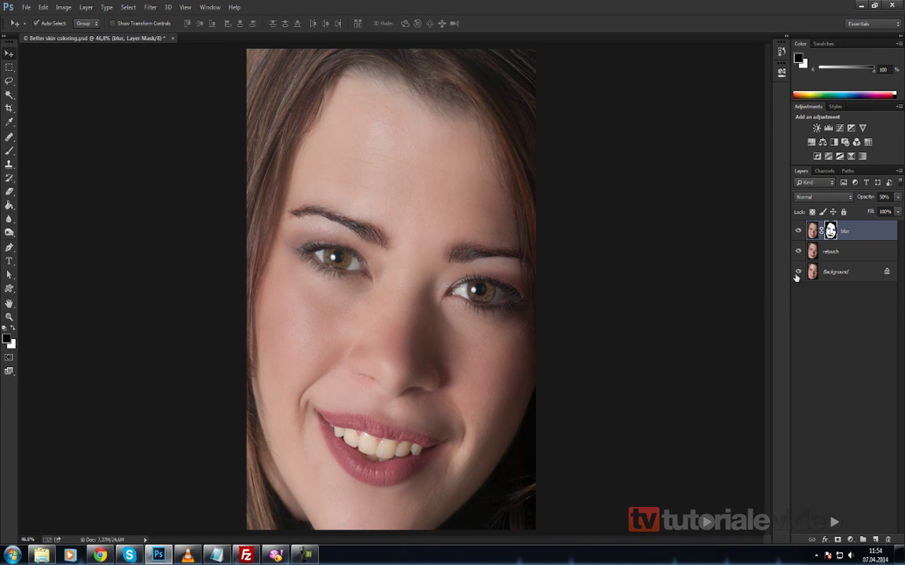
{"action": "left_click", "coordinate": [799, 272], "text": "alt"}
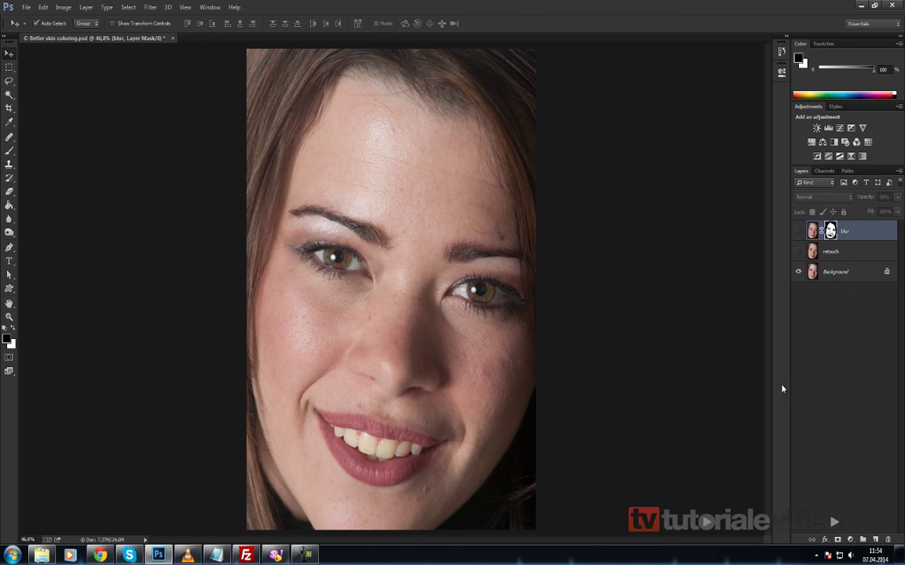
{"action": "left_click", "coordinate": [799, 272], "text": "alt"}
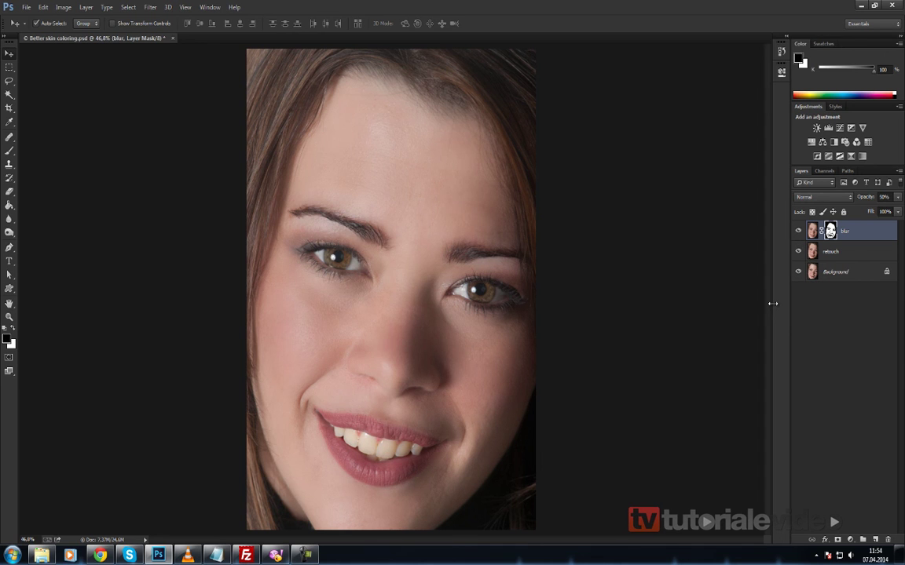
{"action": "left_click", "coordinate": [799, 272], "text": "alt"}
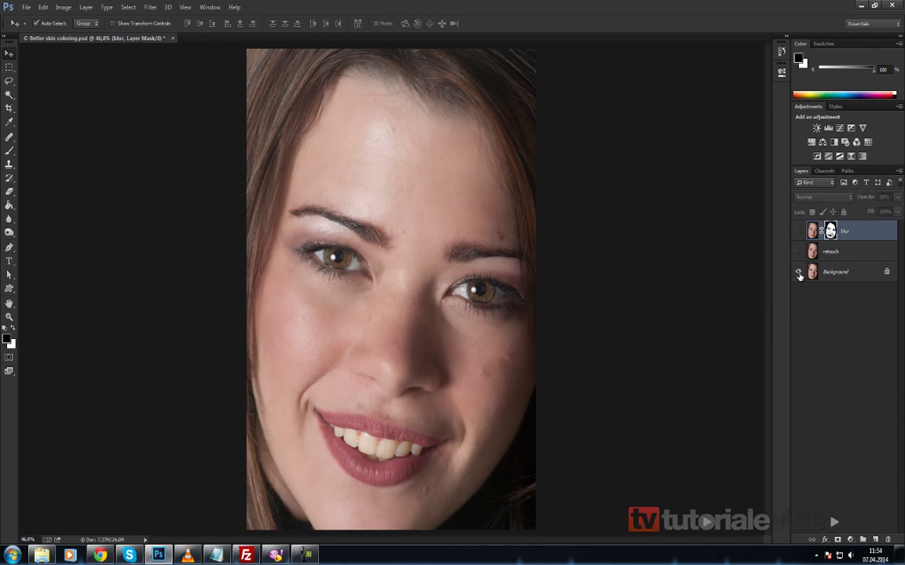
{"action": "left_click", "coordinate": [798, 273], "text": "alt"}
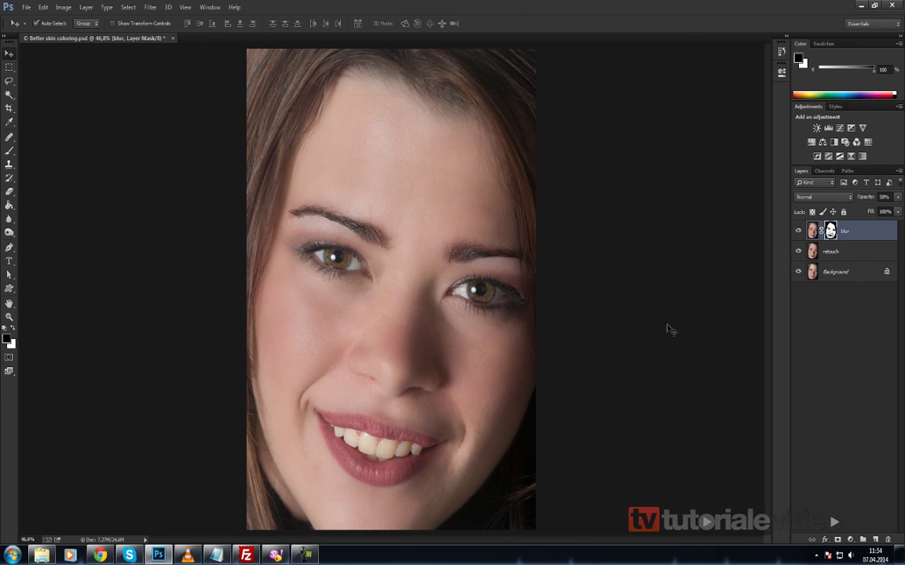
{"action": "left_click", "coordinate": [308, 557]}
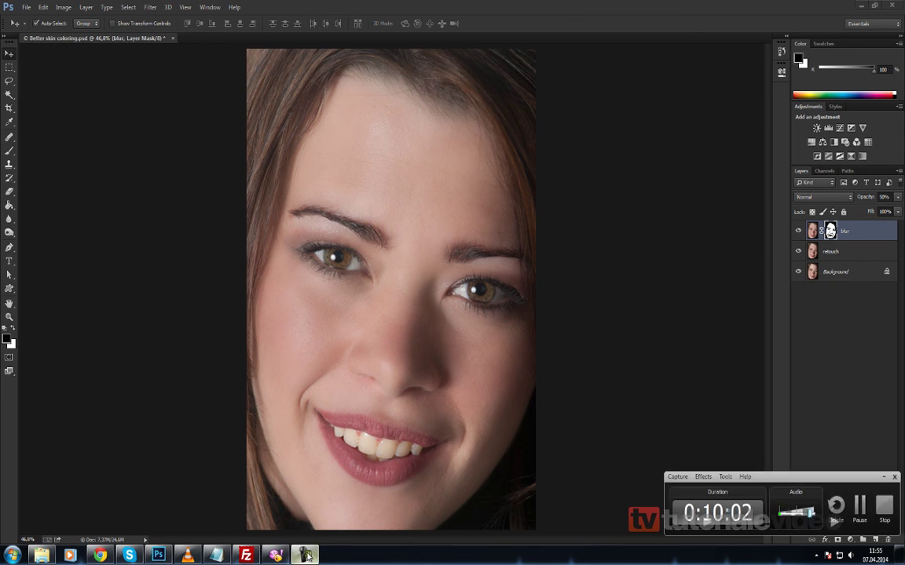